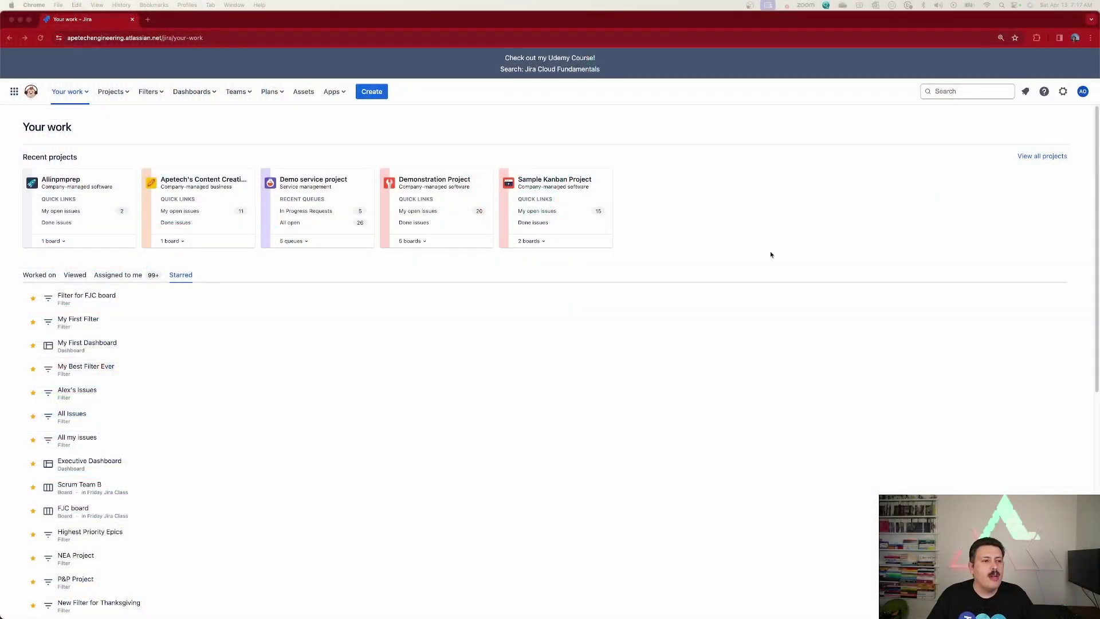
Step: Launch the Clear Path dependency app from Jira's Apps menu
{"action": "left_click", "coordinate": [336, 93]}
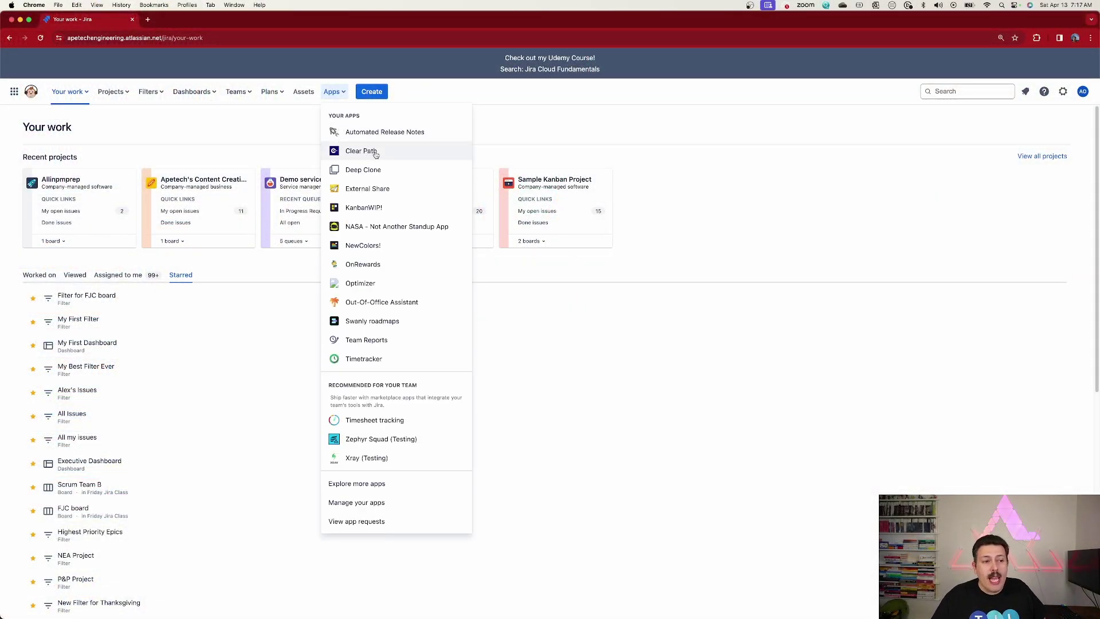
{"action": "left_click", "coordinate": [376, 153]}
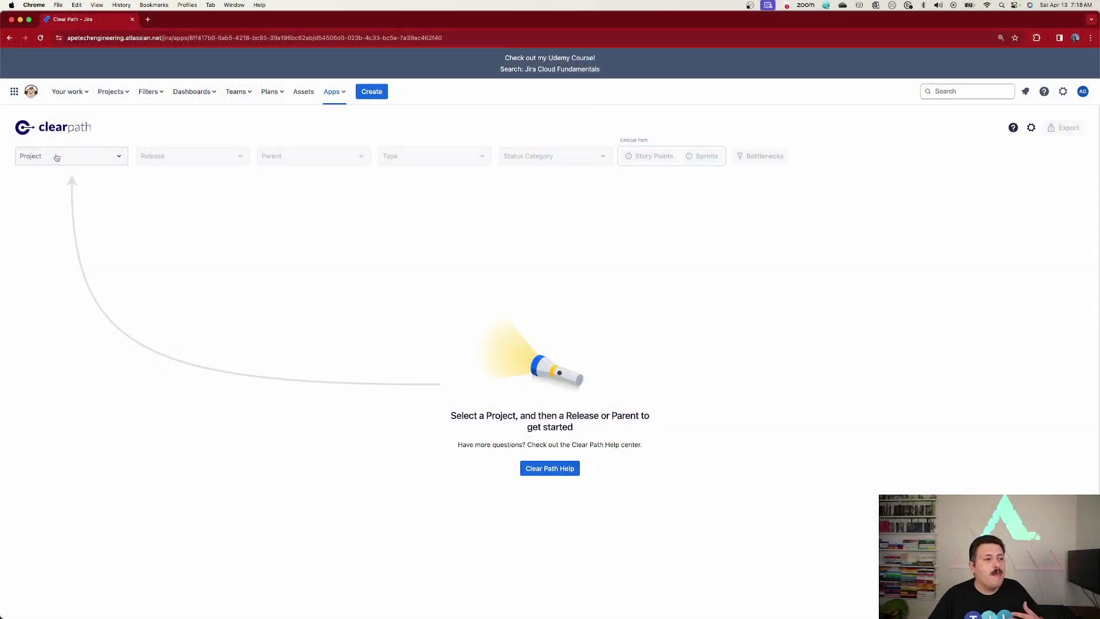
Step: Limit the project filter to Allinpmprep (AL), dropping the kanban demo project
{"action": "left_click", "coordinate": [70, 158]}
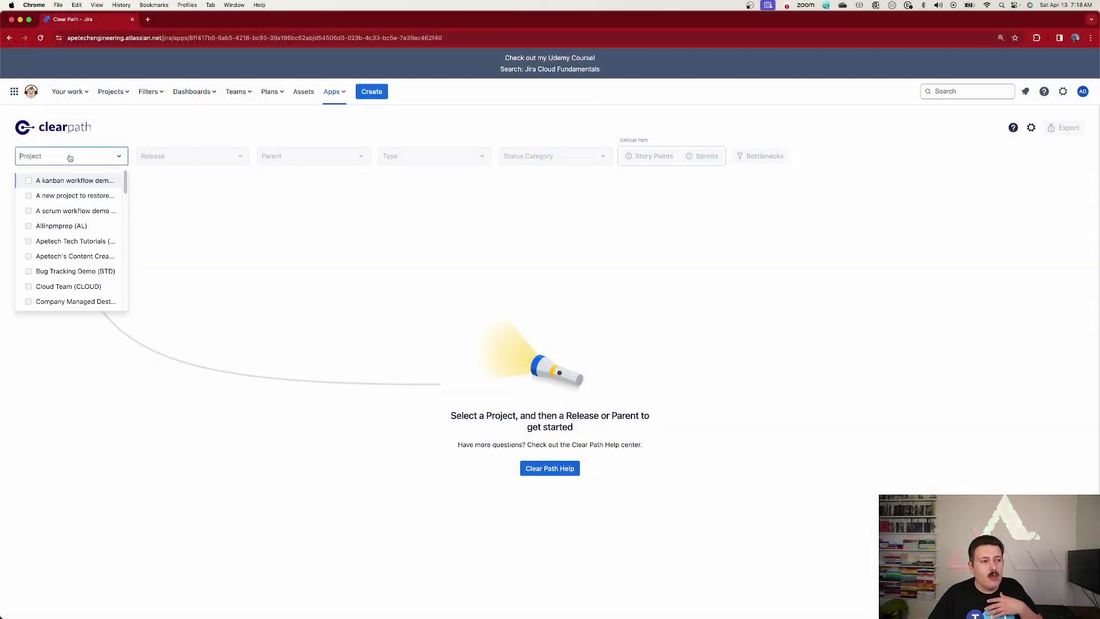
{"action": "left_click", "coordinate": [33, 181]}
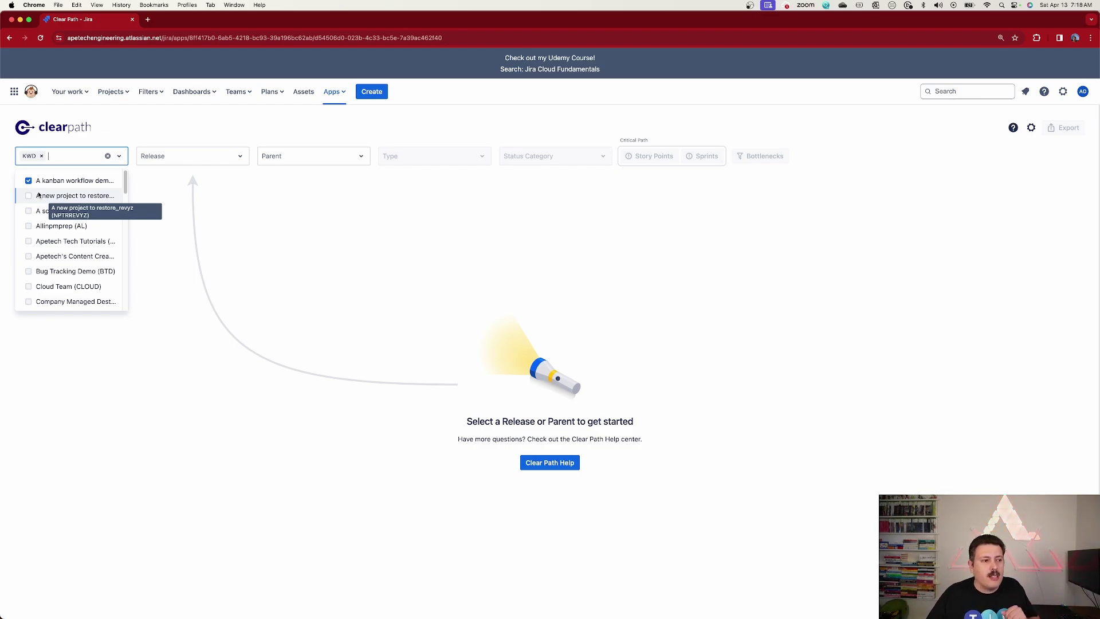
{"action": "left_click", "coordinate": [31, 196]}
{"action": "left_click", "coordinate": [29, 212]}
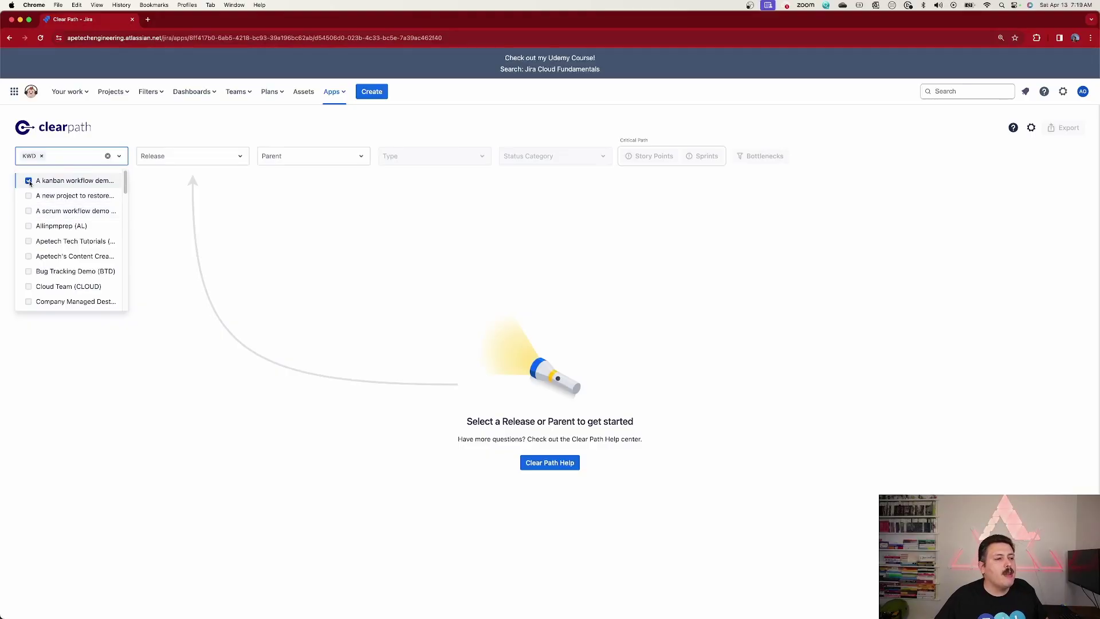
{"action": "left_click", "coordinate": [29, 181]}
{"action": "left_click", "coordinate": [27, 227]}
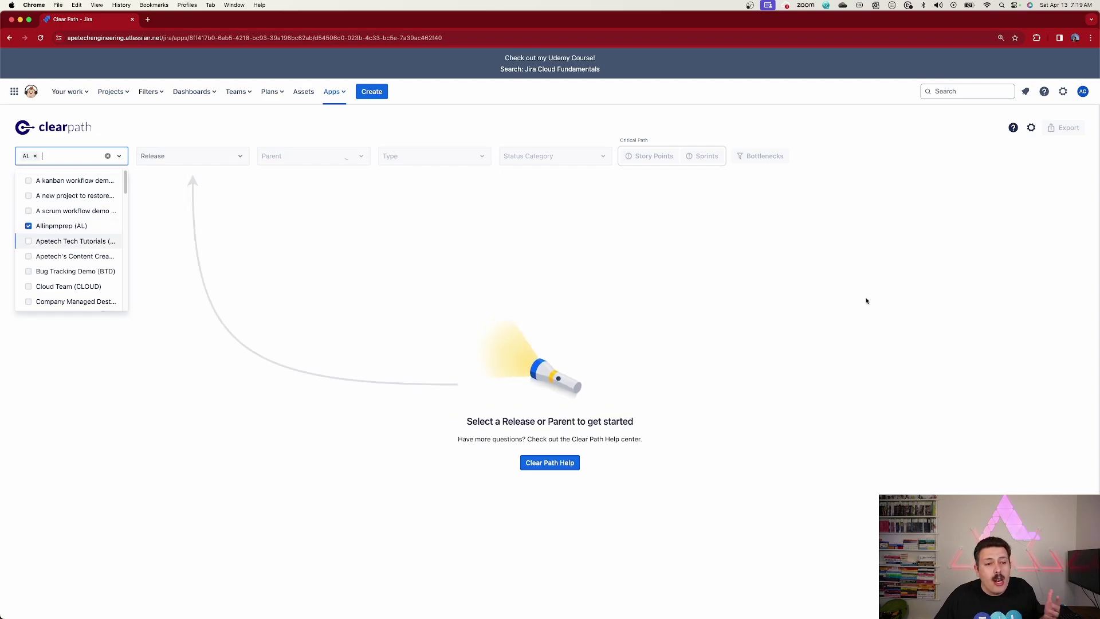
{"action": "left_click", "coordinate": [897, 301]}
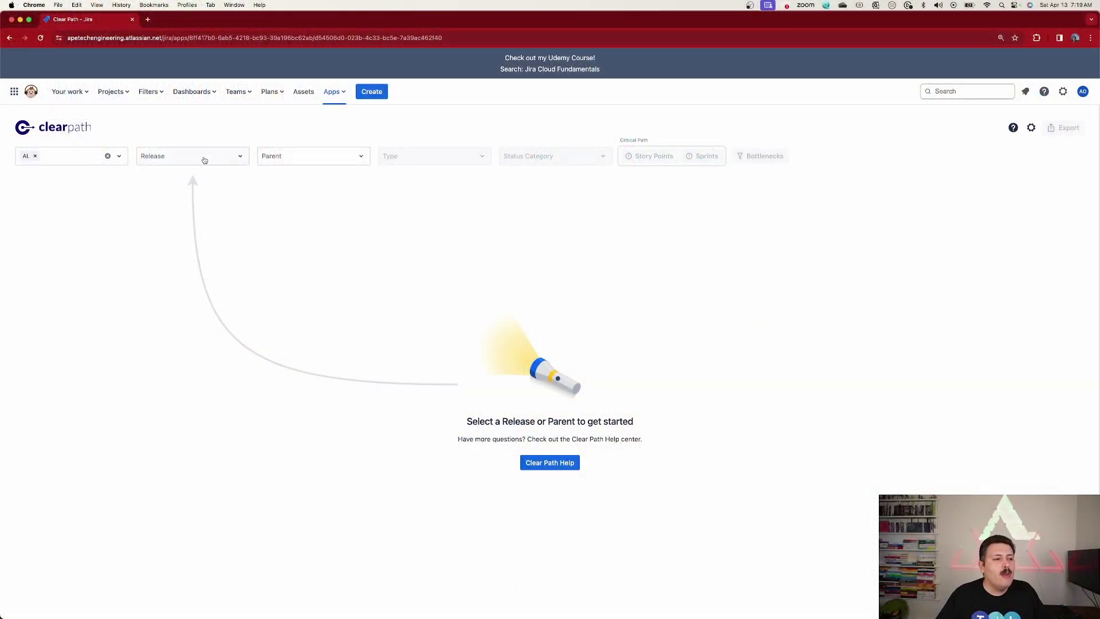
Step: Map the Course 1 Launch (AL) and Course 2 Launch (AL) releases
{"action": "left_click", "coordinate": [204, 160]}
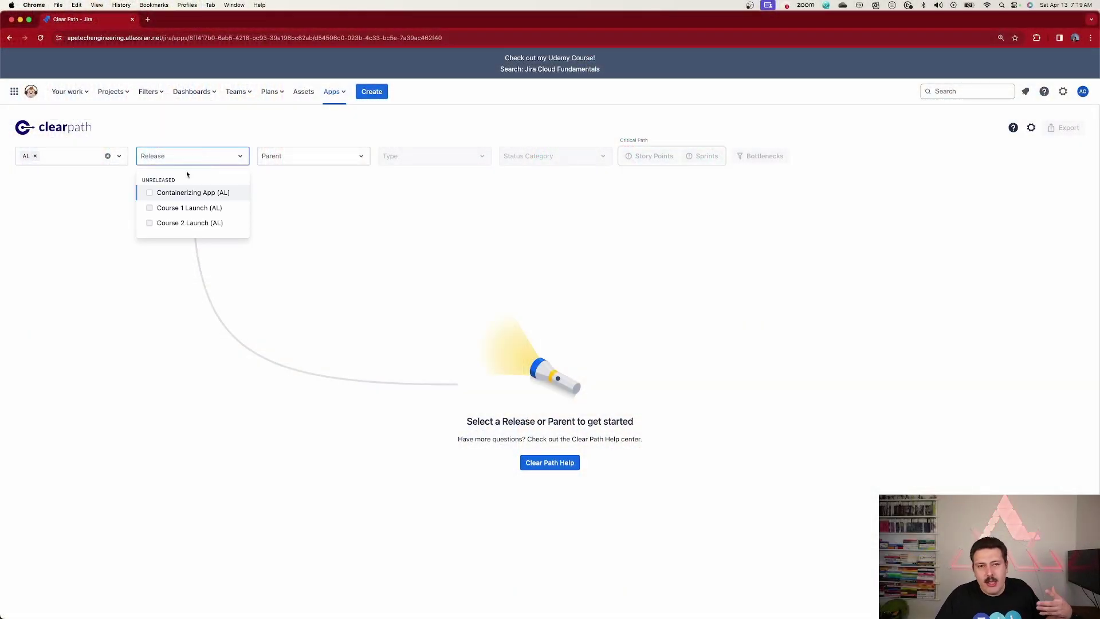
{"action": "left_click", "coordinate": [149, 209]}
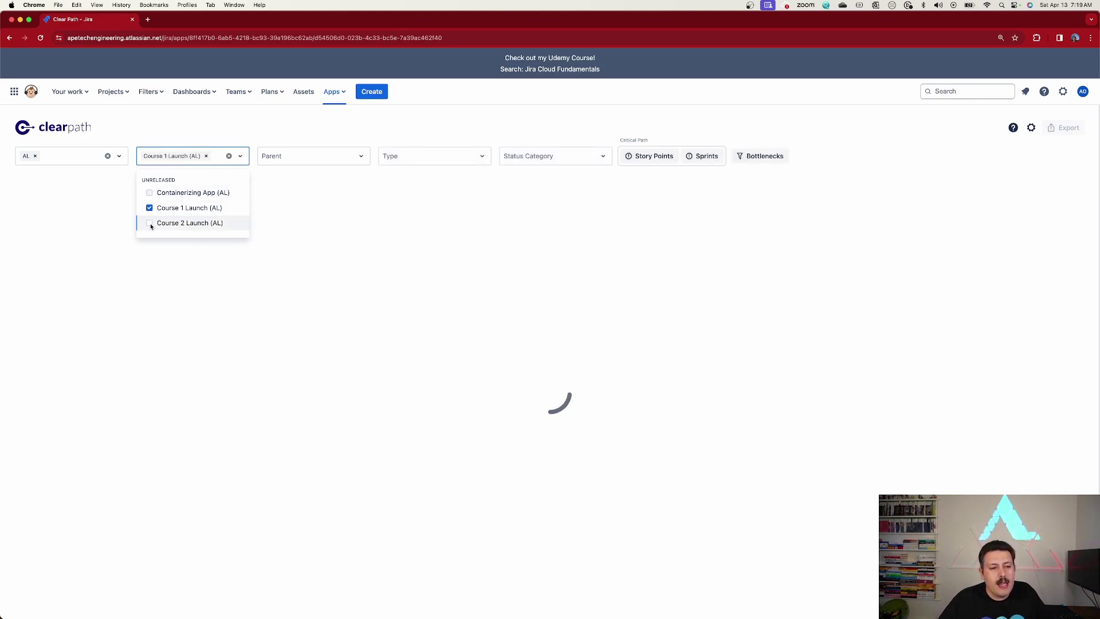
{"action": "left_click", "coordinate": [150, 223]}
{"action": "left_click", "coordinate": [872, 312]}
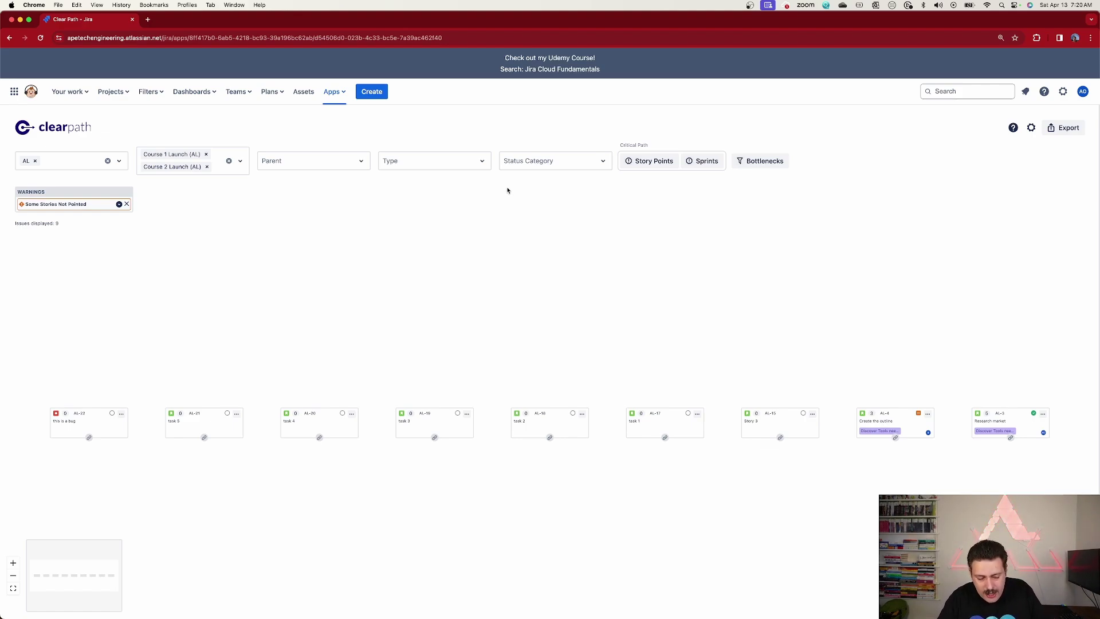
Step: Zoom the page to 150% and leave the Story Points and Sprints critical paths off
{"action": "key", "text": "super+equal"}
{"action": "key", "text": "super+equal"}
{"action": "key", "text": "super+equal"}
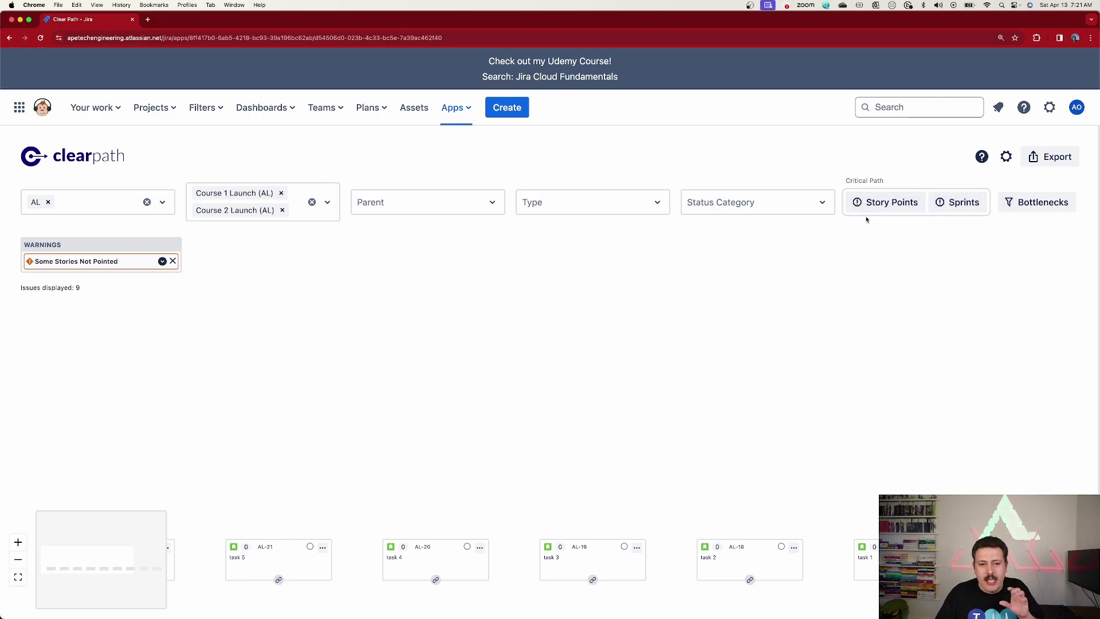
{"action": "left_click", "coordinate": [892, 207]}
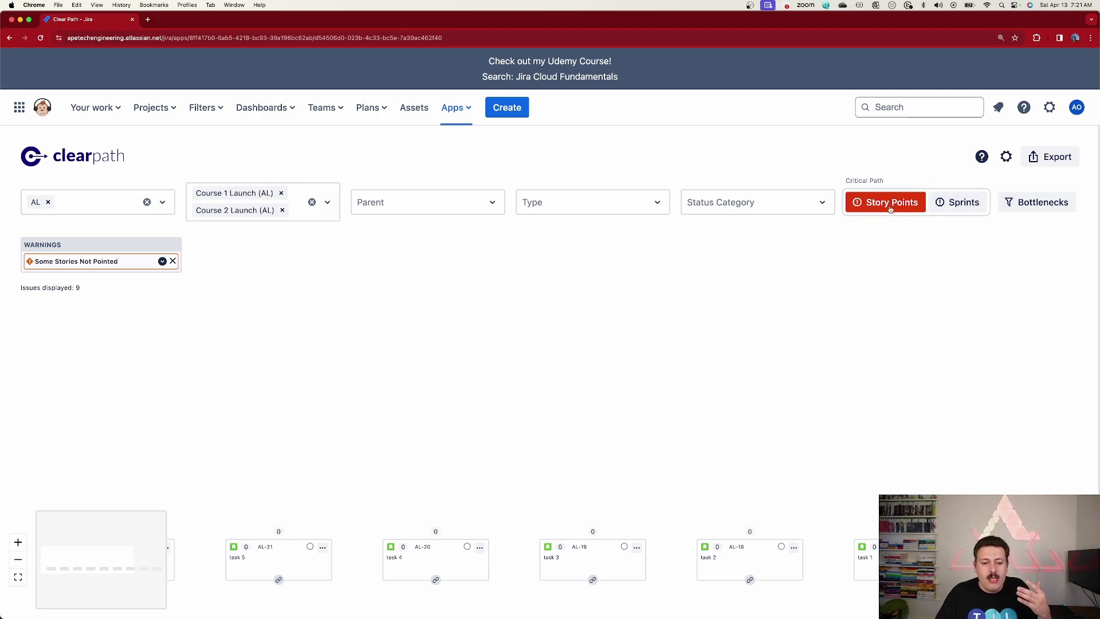
{"action": "left_click", "coordinate": [958, 204]}
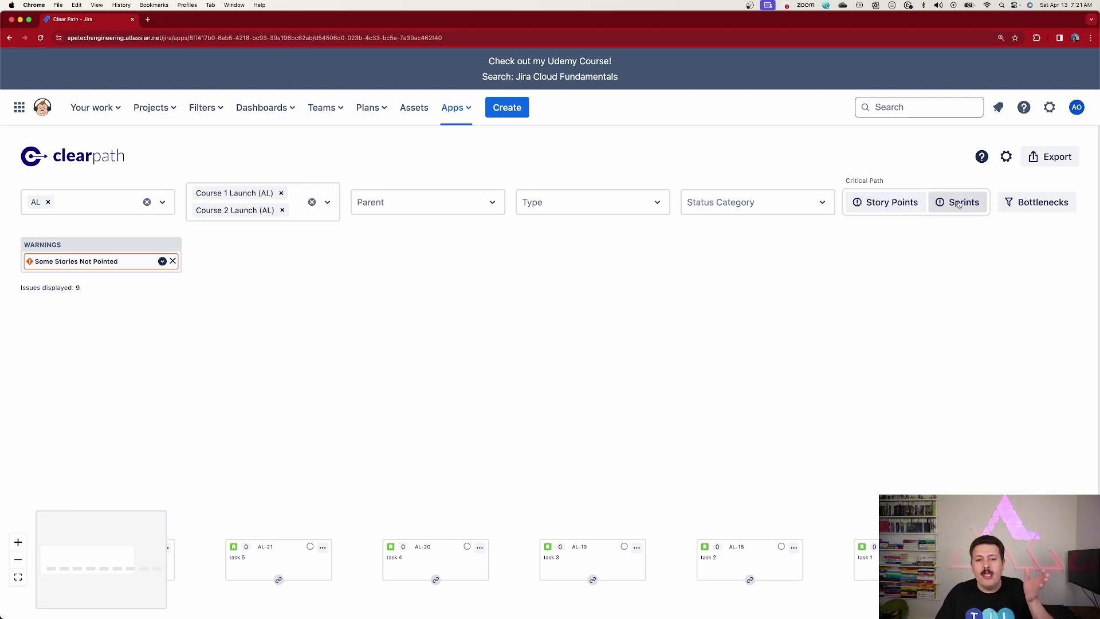
{"action": "left_click", "coordinate": [958, 204]}
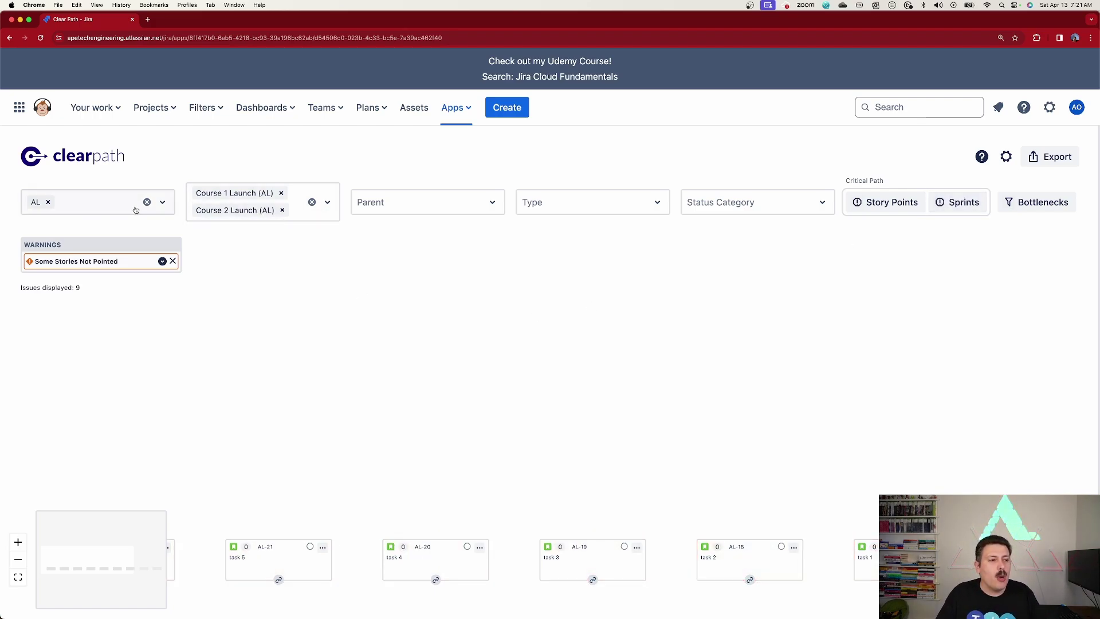
Step: Add the KWD, NPTRREVYZ and SWIFT projects and highlight the sprint critical path
{"action": "left_click", "coordinate": [83, 208]}
{"action": "left_click", "coordinate": [34, 237]}
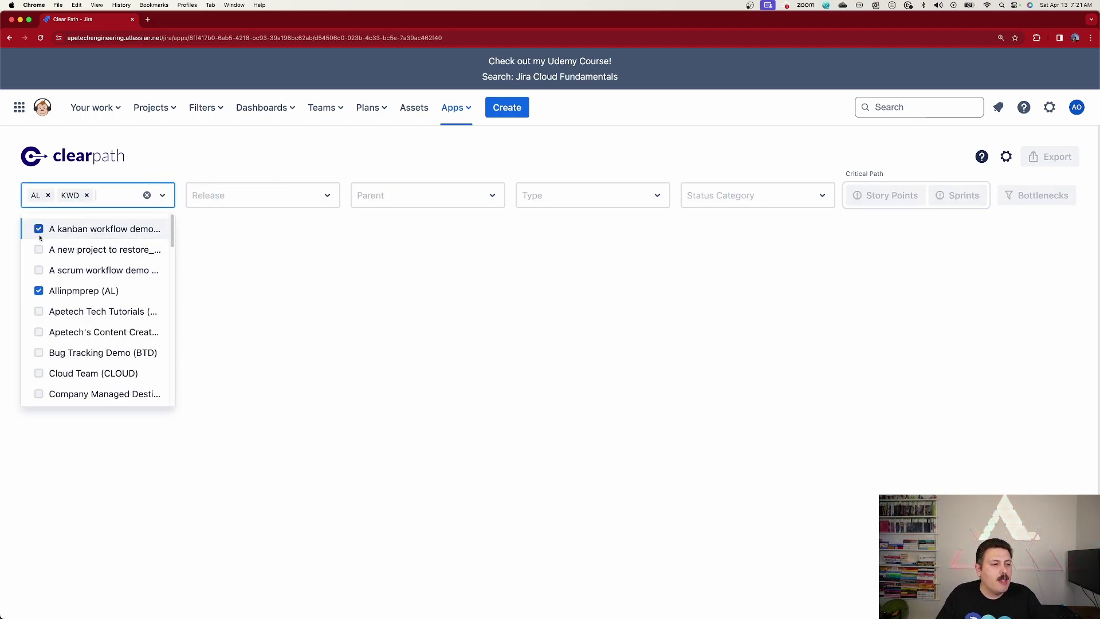
{"action": "left_click", "coordinate": [39, 249]}
{"action": "left_click", "coordinate": [40, 280]}
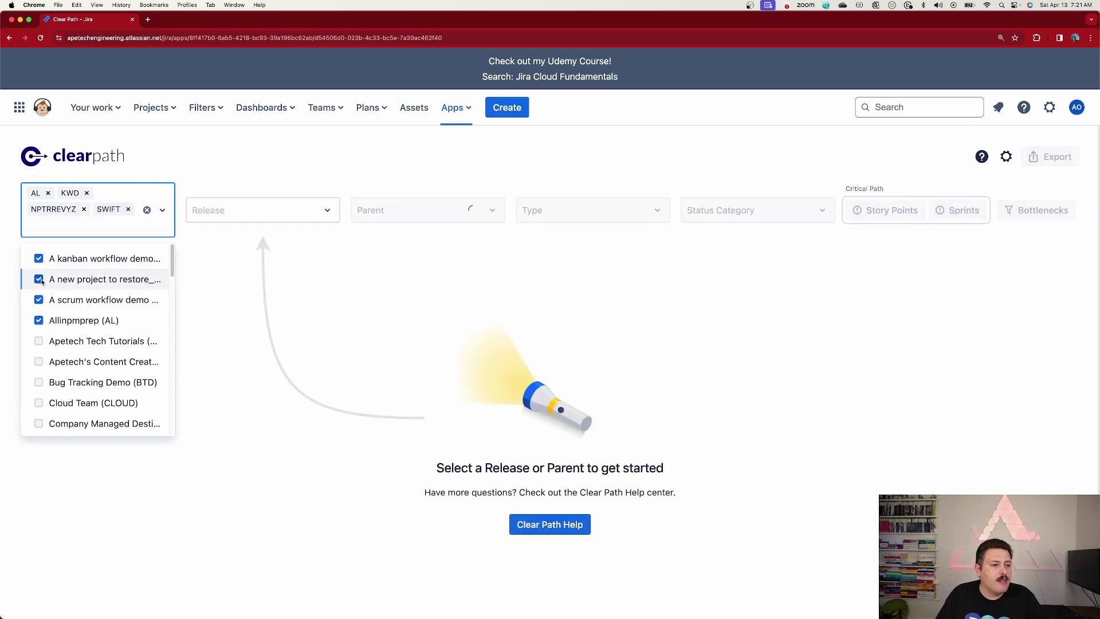
{"action": "left_click", "coordinate": [348, 262]}
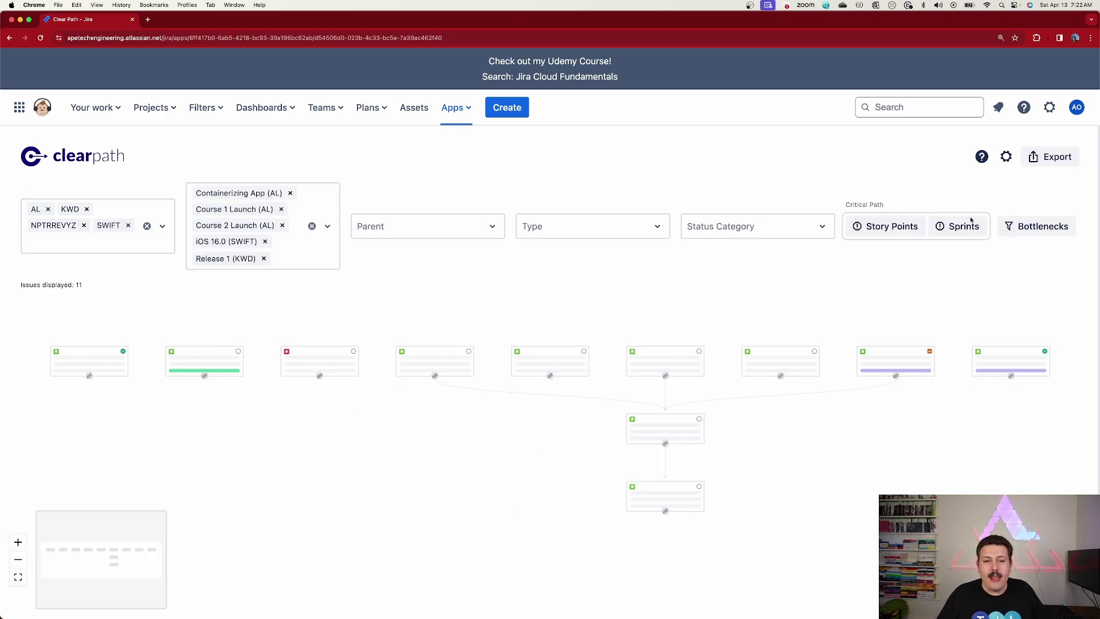
{"action": "left_click", "coordinate": [957, 227]}
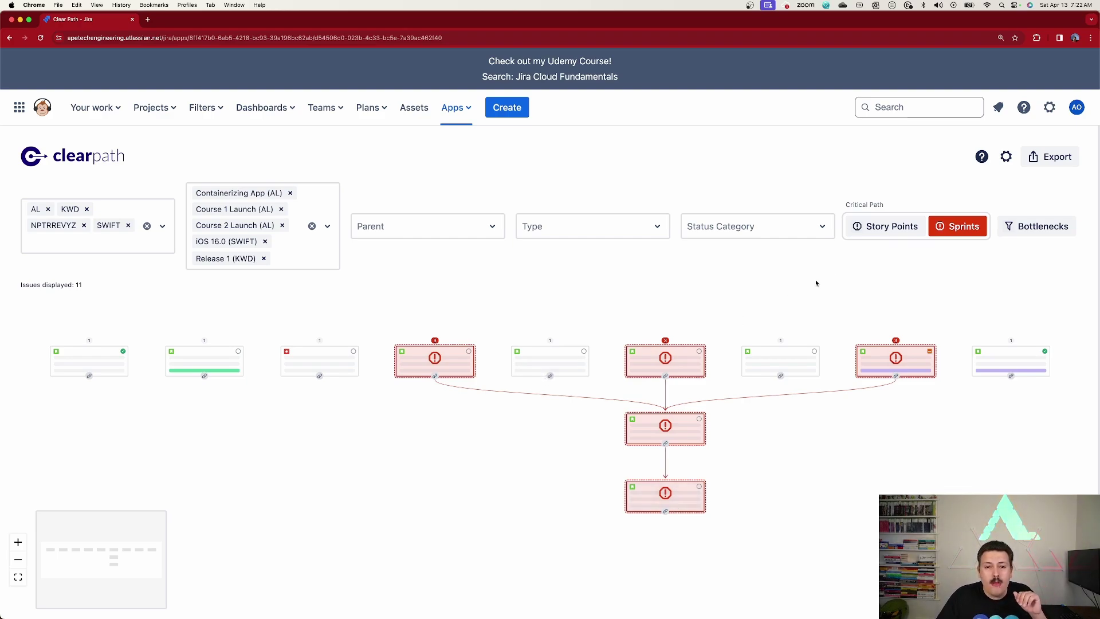
Step: Remove the red sprint critical-path highlight from the 11-issue map
{"action": "left_click", "coordinate": [946, 236]}
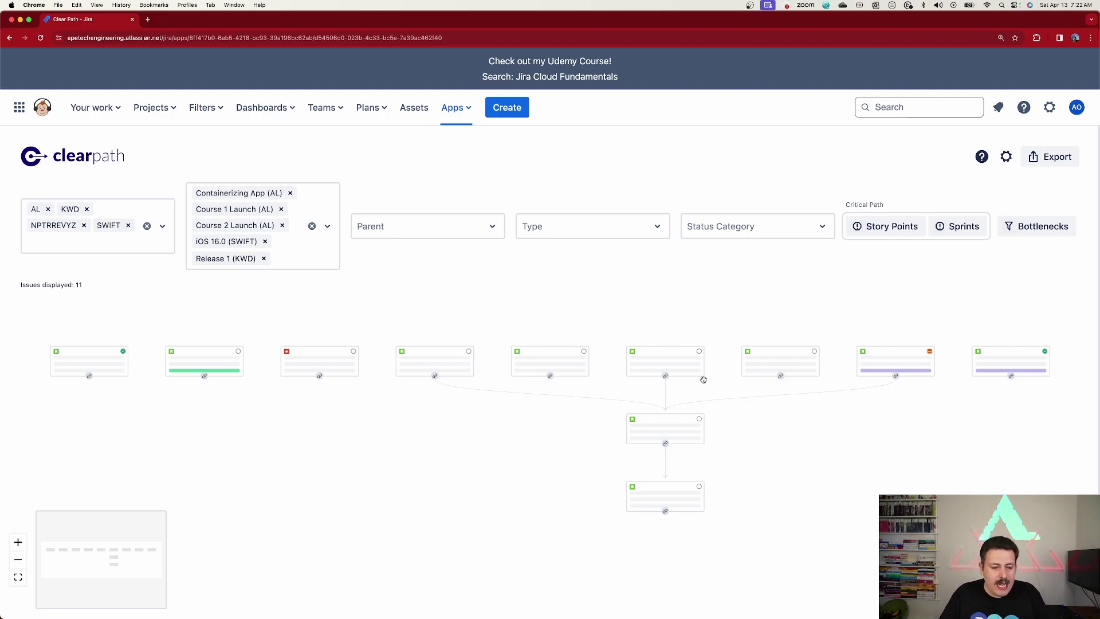
Step: Zoom in and pan the map to centre tasks AL-21, AL-20, AL-19 and AL-15 linked into AL-18
{"action": "scroll", "coordinate": [664, 388], "scroll_direction": "up", "scroll_amount": 5}
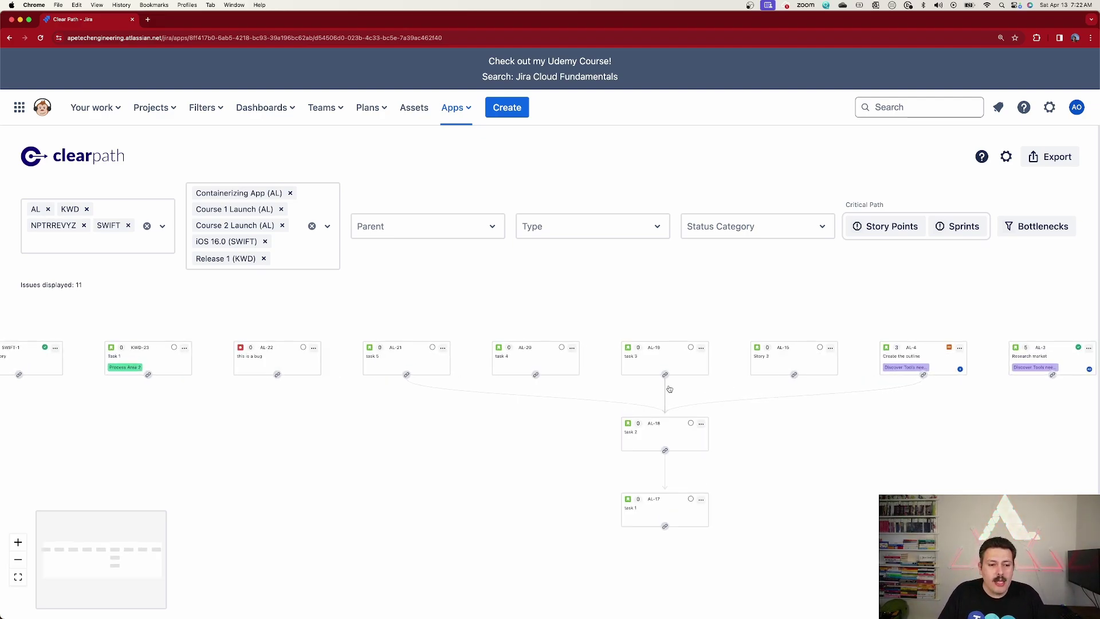
{"action": "scroll", "coordinate": [670, 386], "scroll_direction": "up", "scroll_amount": 2}
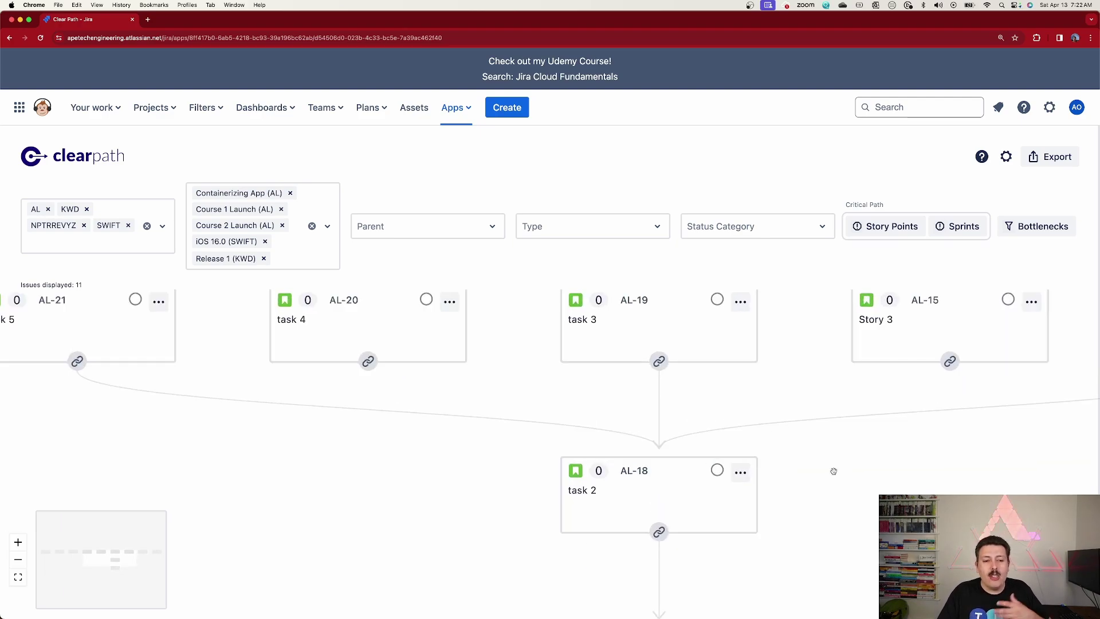
{"action": "left_click_drag", "start_coordinate": [831, 467], "coordinate": [823, 491]}
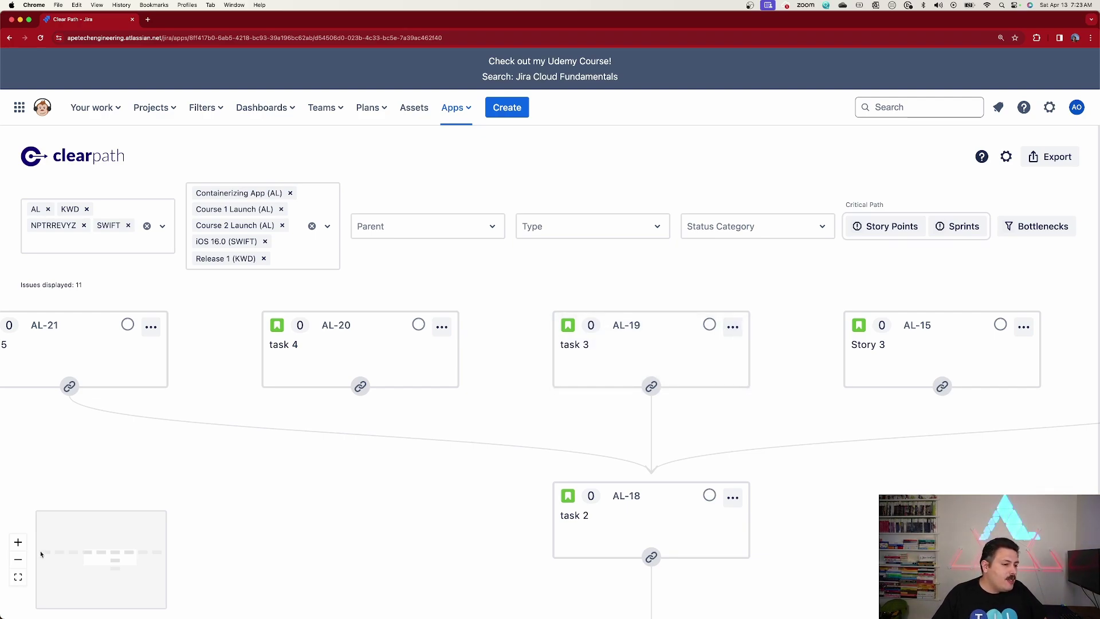
{"action": "left_click_drag", "start_coordinate": [96, 594], "coordinate": [114, 563]}
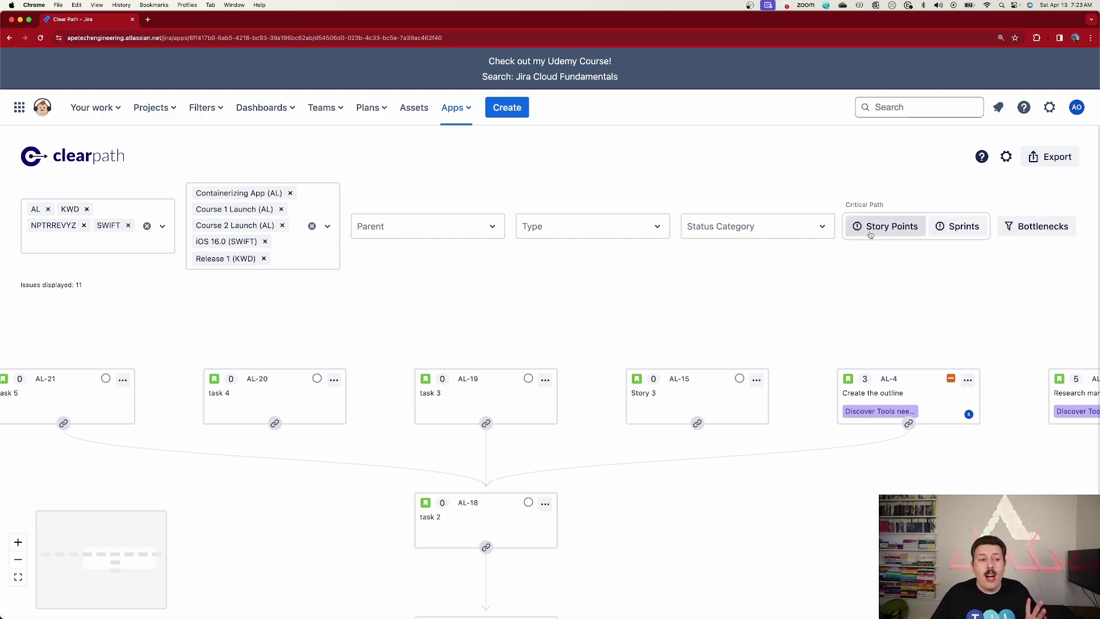
Step: Glance at the map settings, then try Jira's Dark theme from the account menu
{"action": "left_click", "coordinate": [1007, 158]}
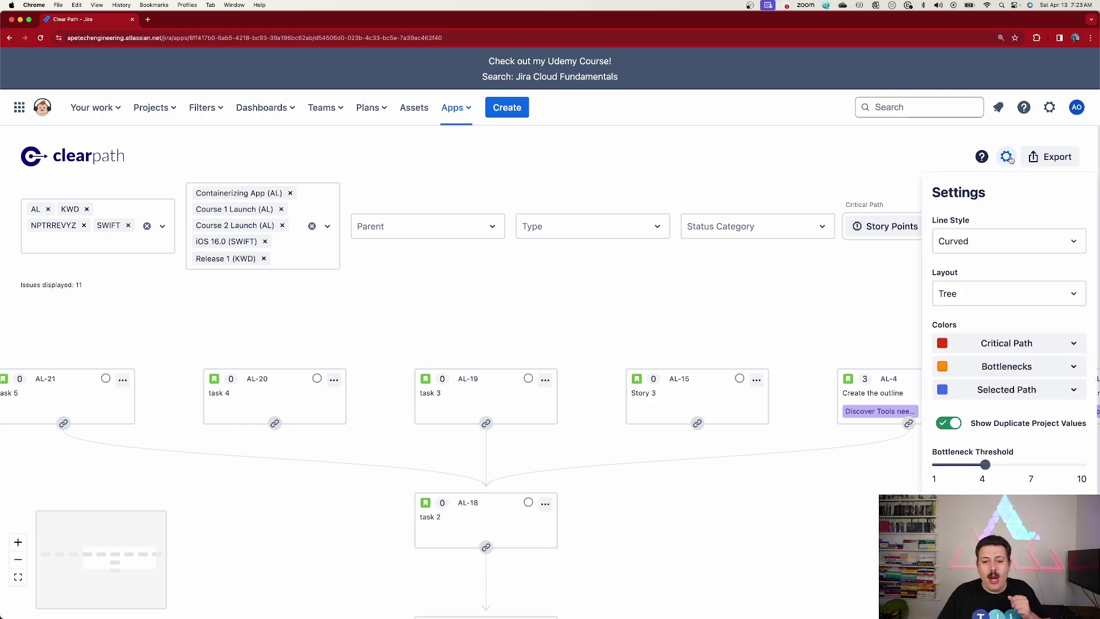
{"action": "left_click", "coordinate": [1009, 158]}
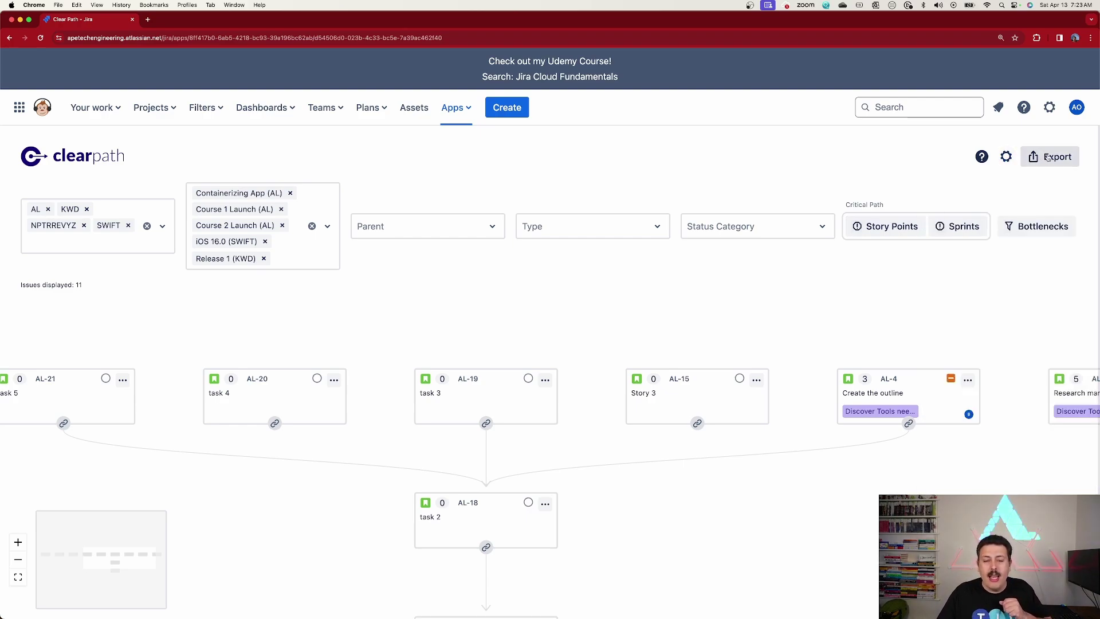
{"action": "left_click", "coordinate": [1051, 108]}
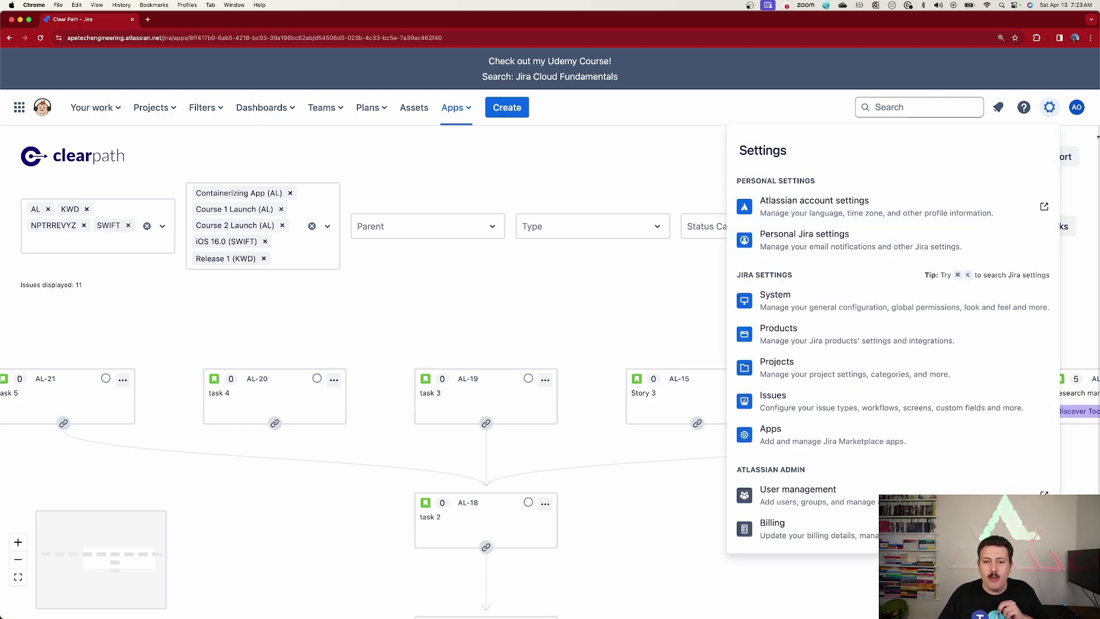
{"action": "left_click", "coordinate": [1077, 107]}
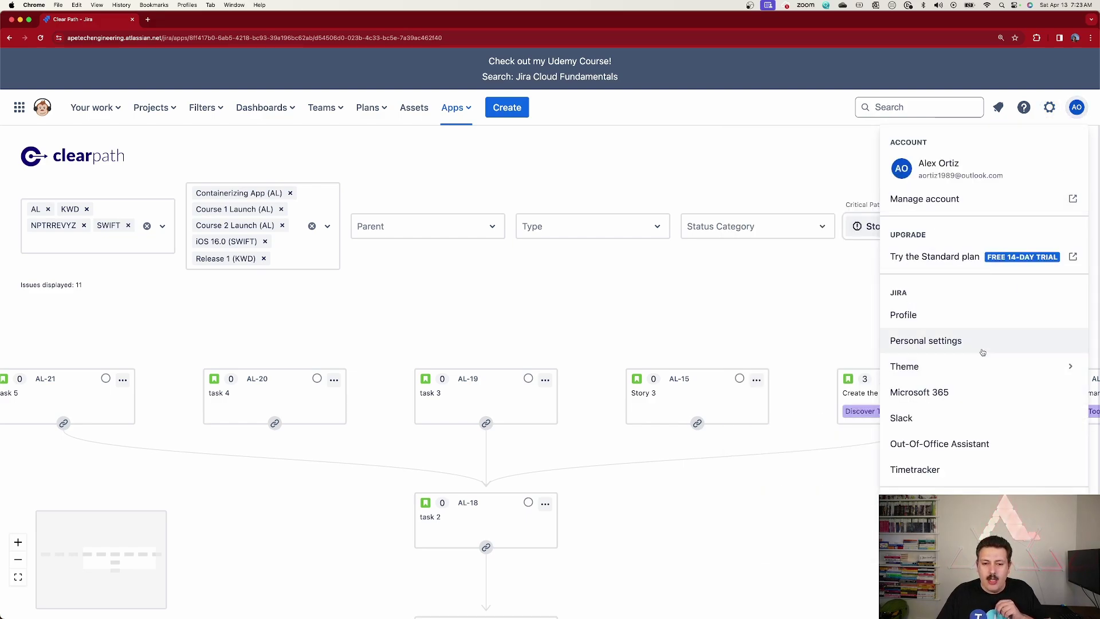
{"action": "mouse_move", "coordinate": [904, 366]}
{"action": "left_click", "coordinate": [799, 410]}
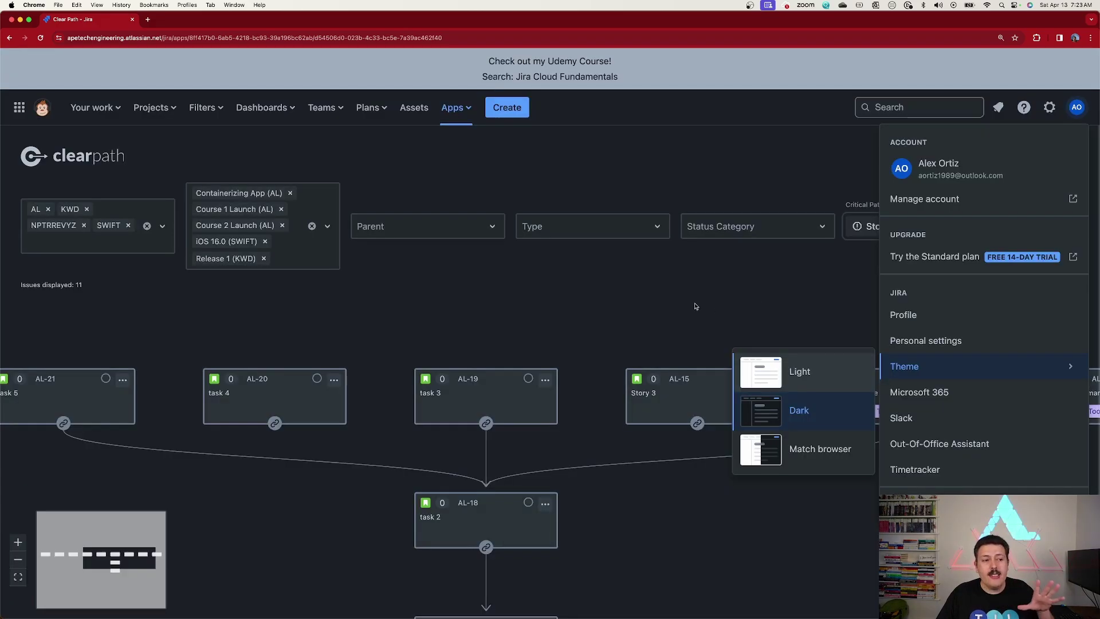
{"action": "left_click", "coordinate": [655, 300]}
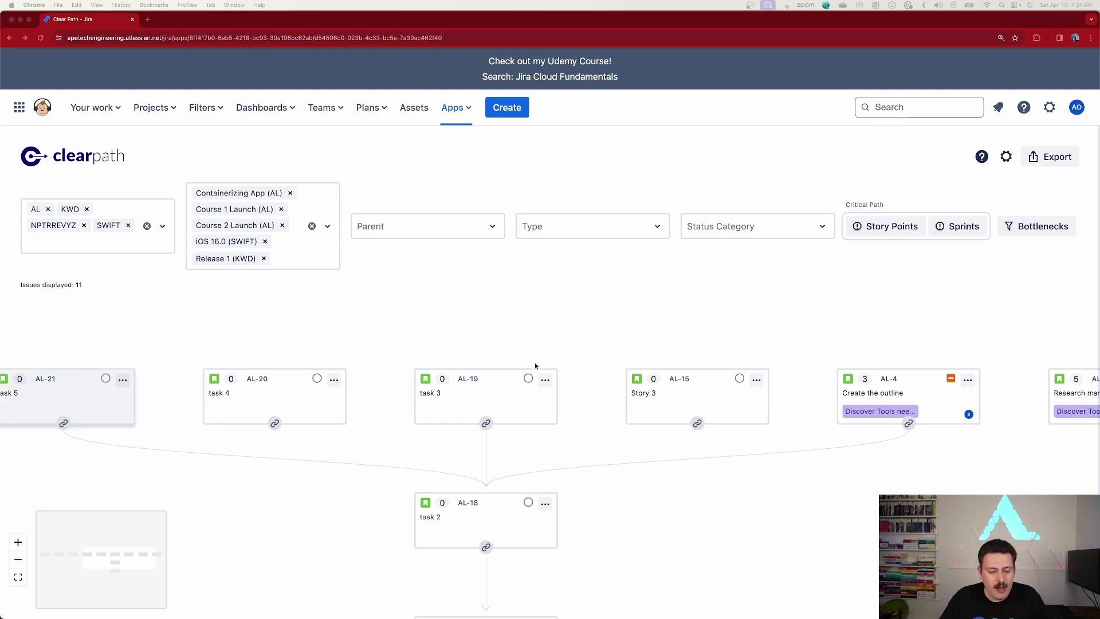
Step: Zoom and pan the map, then drag from Story 3's link icon to start a link
{"action": "scroll", "coordinate": [594, 385], "scroll_direction": "up", "scroll_amount": 2}
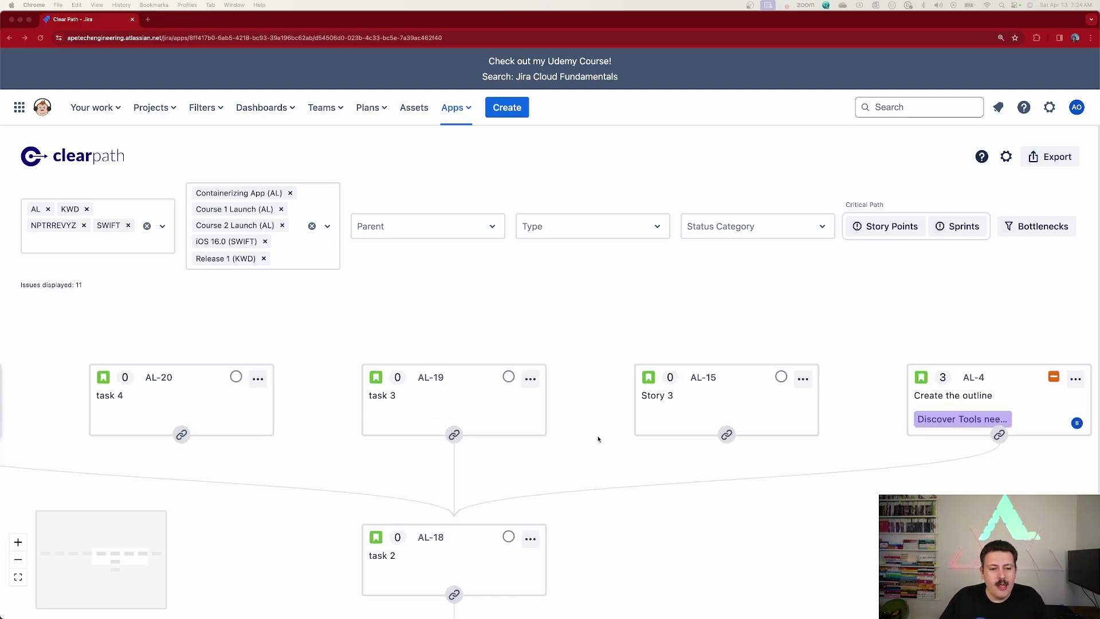
{"action": "left_click_drag", "start_coordinate": [598, 439], "coordinate": [623, 377]}
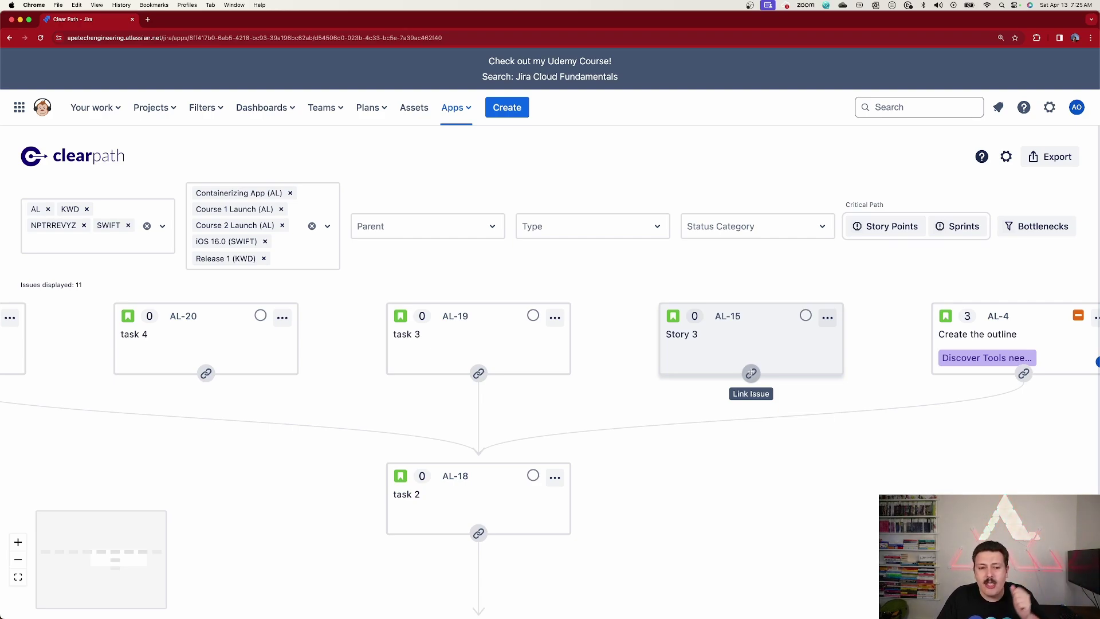
{"action": "left_click_drag", "start_coordinate": [751, 373], "coordinate": [627, 327]}
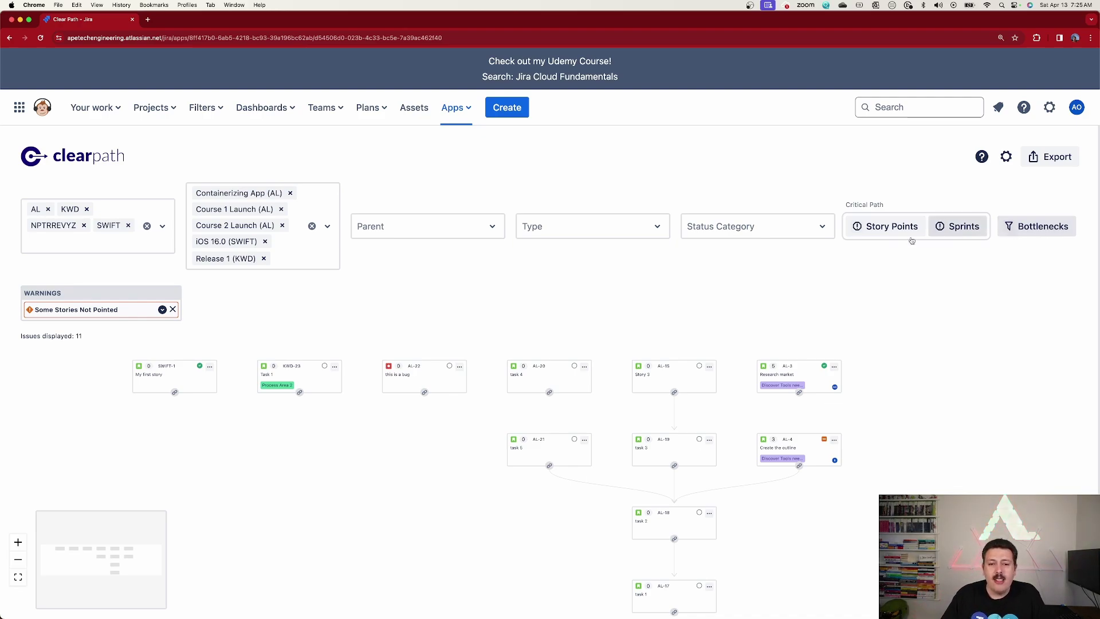
Step: Turn the Bottlenecks view on, pan the map left, then turn Bottlenecks off
{"action": "left_click", "coordinate": [1052, 228]}
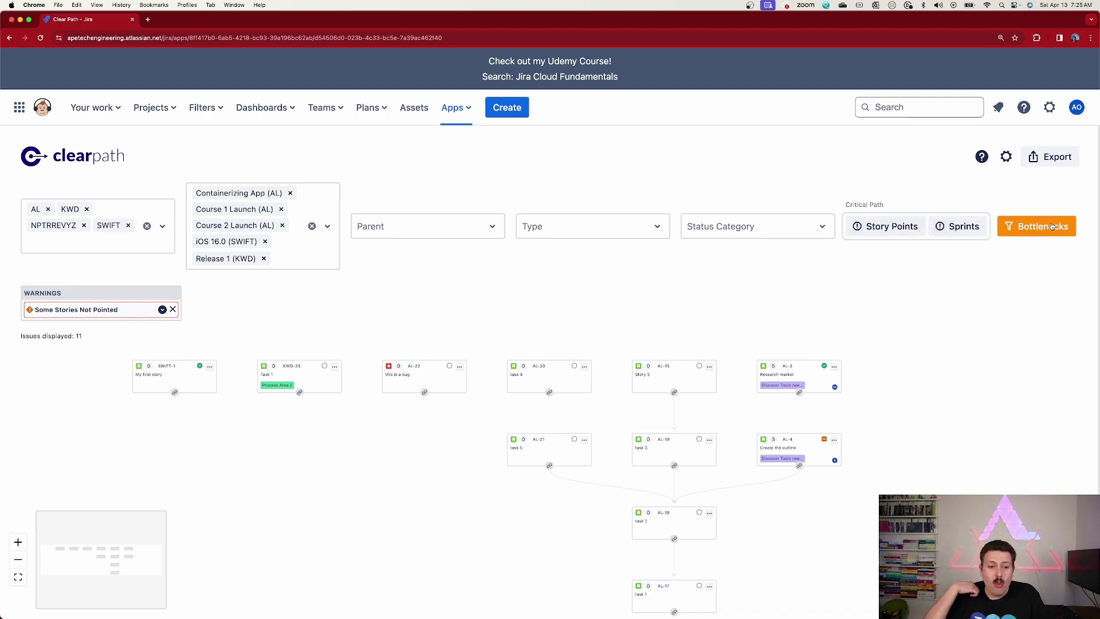
{"action": "left_click_drag", "start_coordinate": [963, 380], "coordinate": [901, 376]}
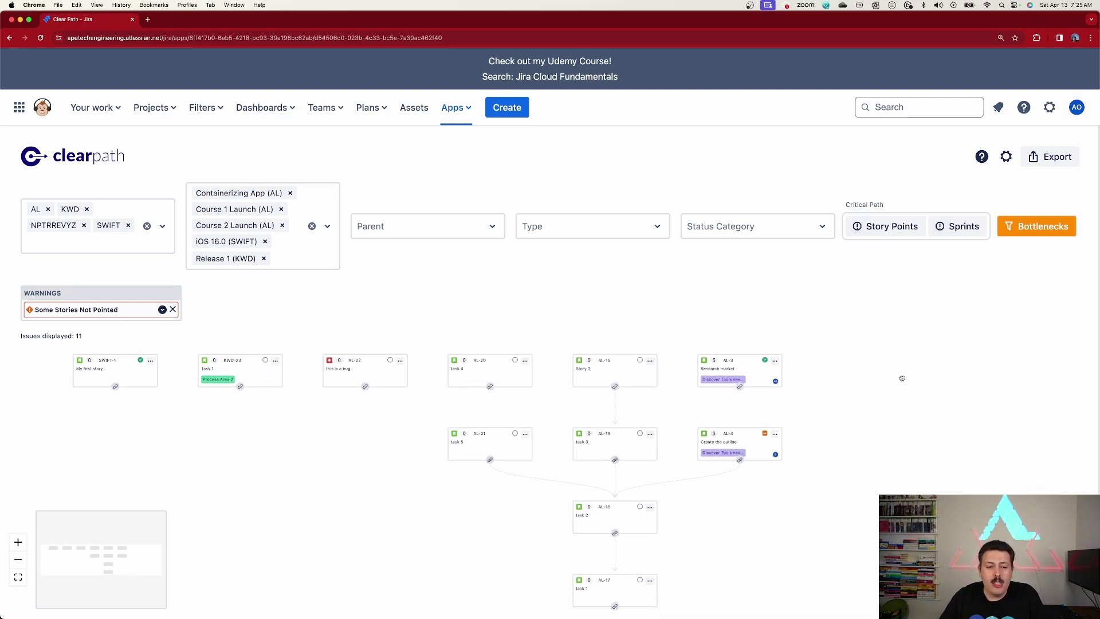
{"action": "left_click", "coordinate": [1036, 228]}
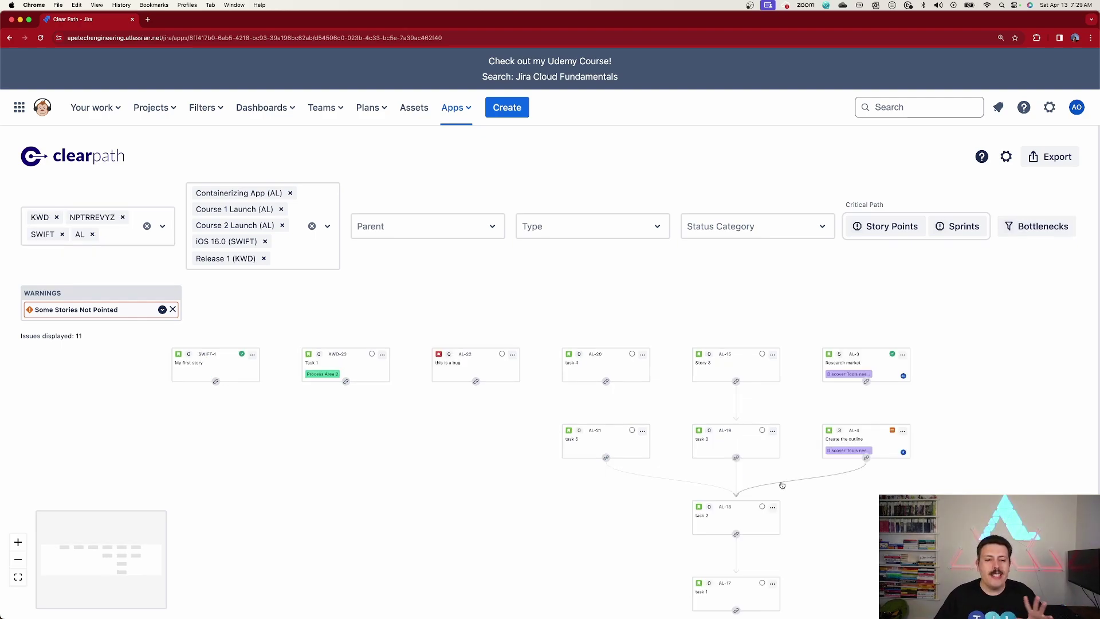
Step: Review the AL-3 Research market issue details, then list the To Do, In Progress and Done status categories
{"action": "scroll", "coordinate": [953, 451], "scroll_direction": "up", "scroll_amount": 5}
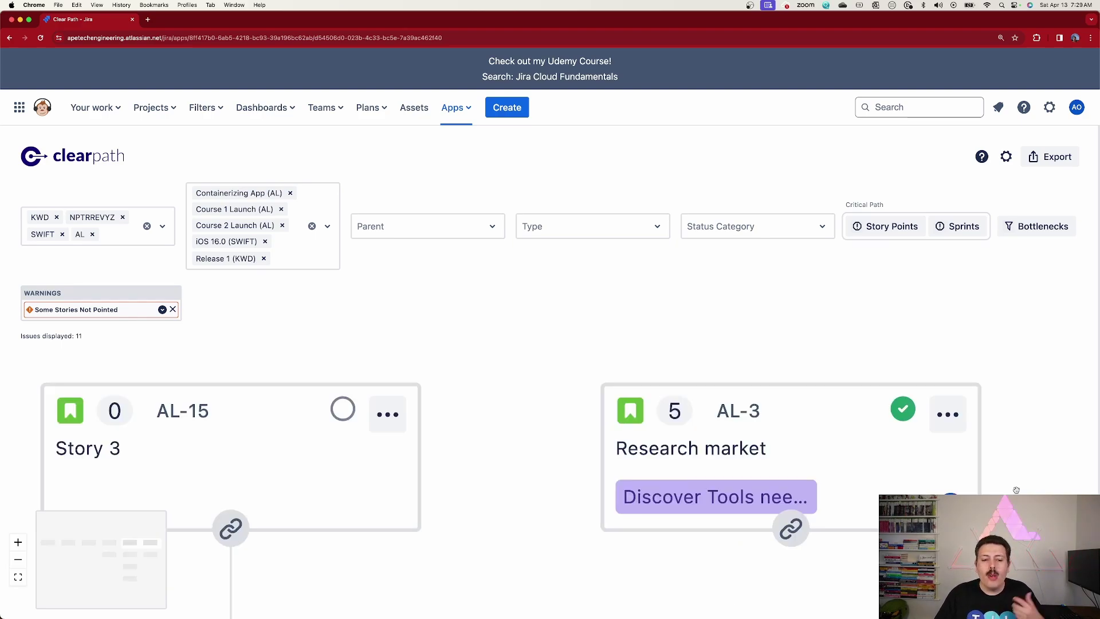
{"action": "scroll", "coordinate": [802, 425], "scroll_direction": "up", "scroll_amount": 1}
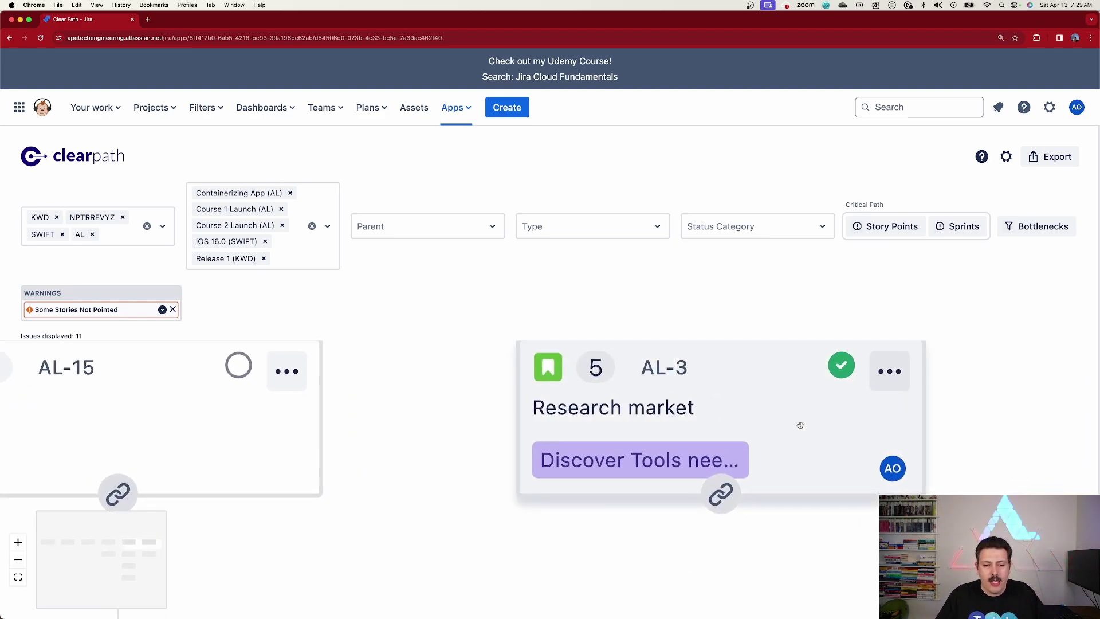
{"action": "left_click_drag", "start_coordinate": [805, 427], "coordinate": [780, 453]}
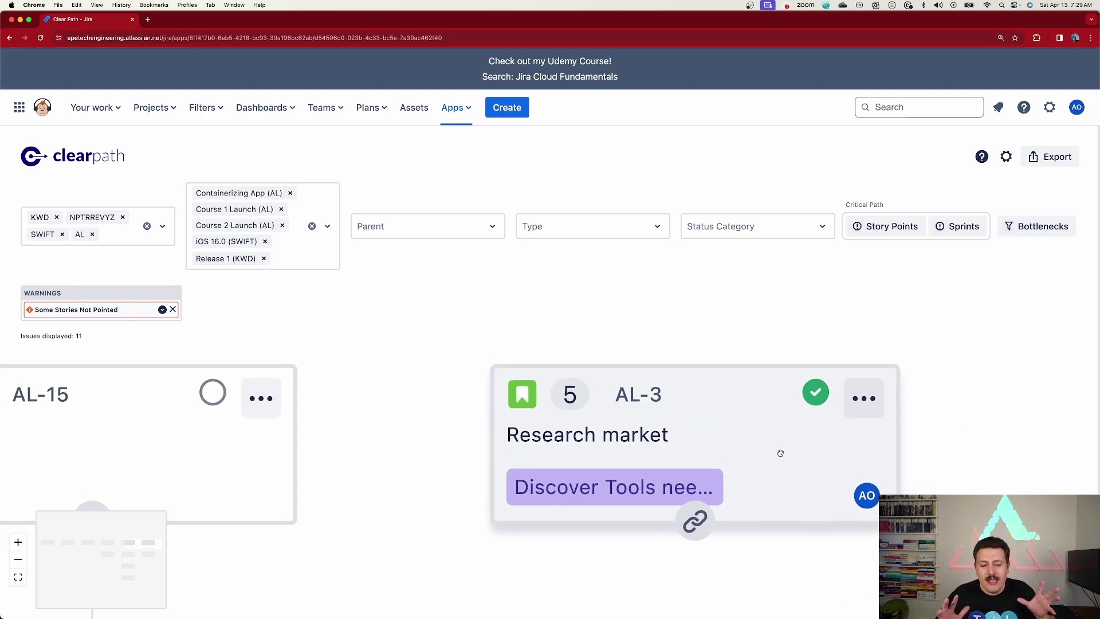
{"action": "right_click", "coordinate": [781, 454]}
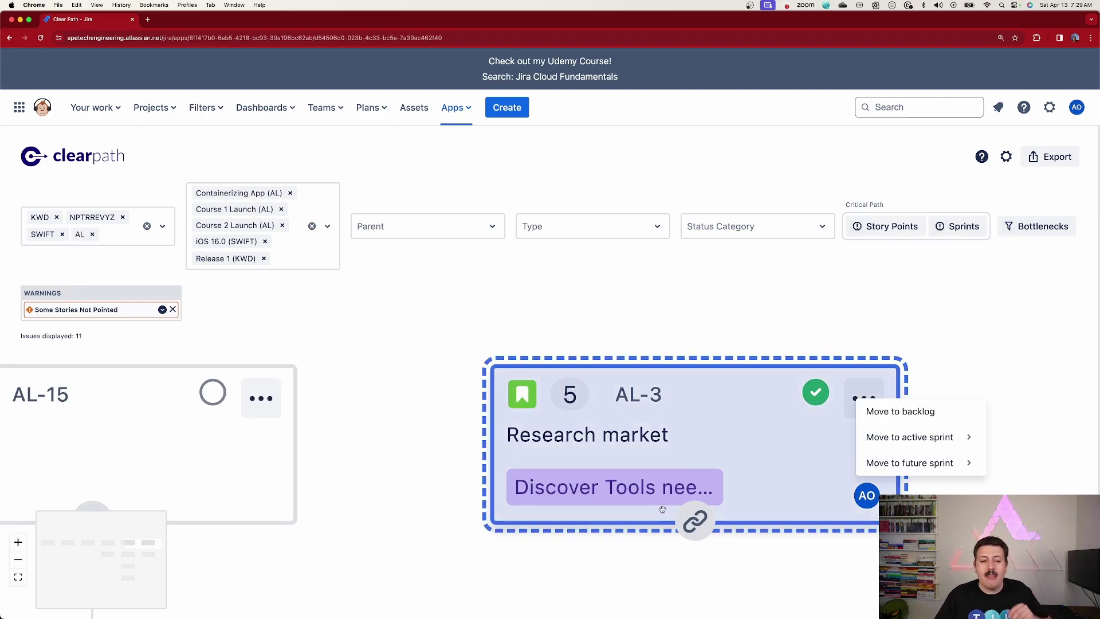
{"action": "left_click", "coordinate": [650, 412]}
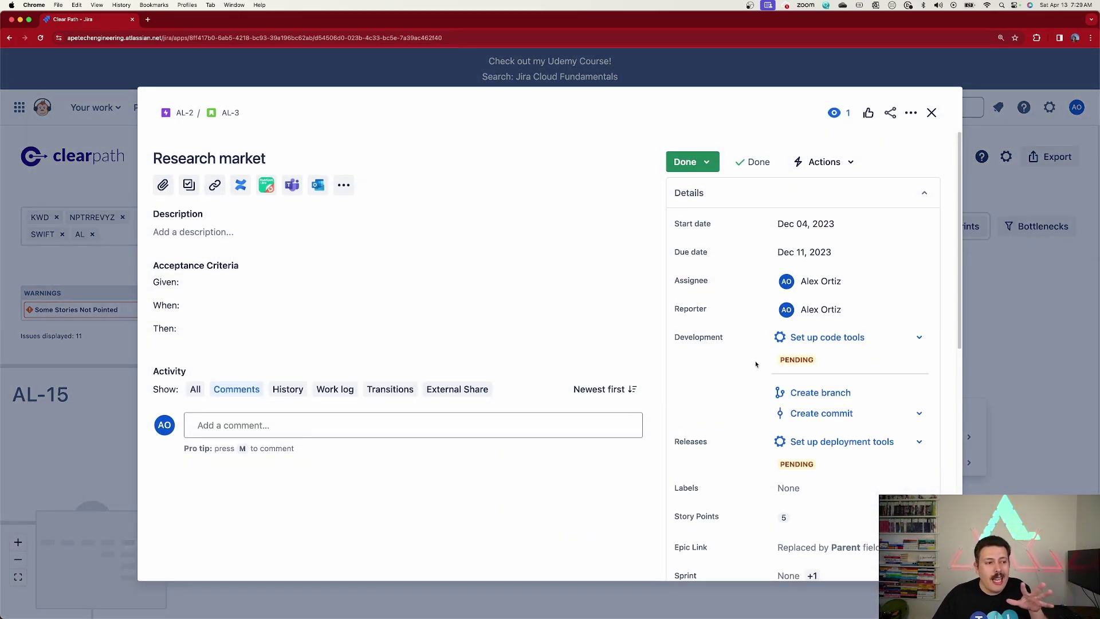
{"action": "left_click", "coordinate": [932, 113]}
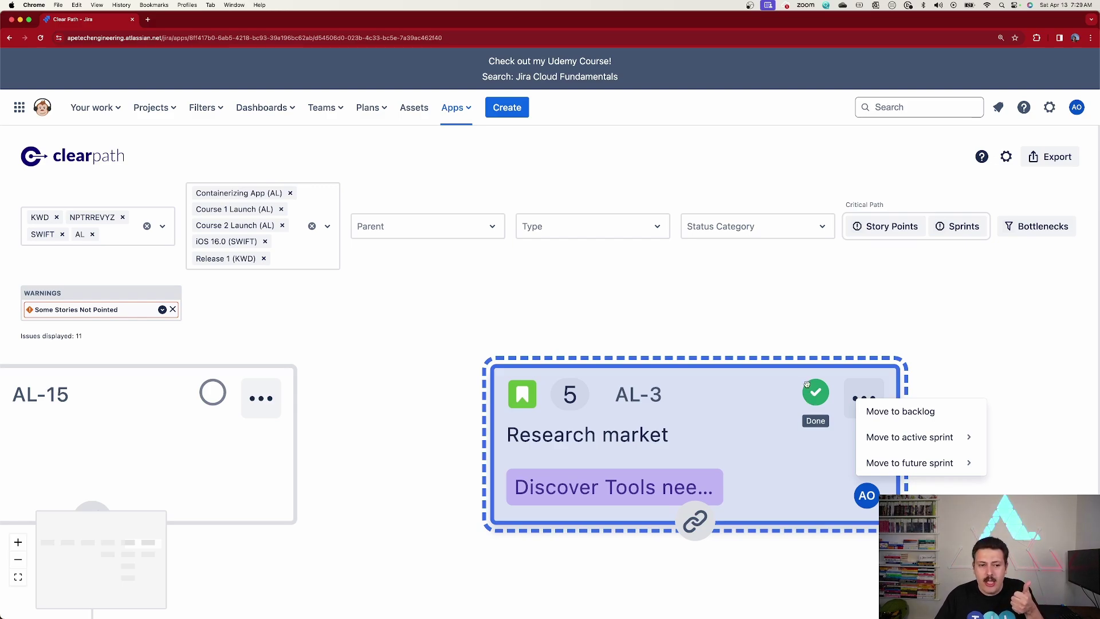
{"action": "left_click", "coordinate": [695, 220]}
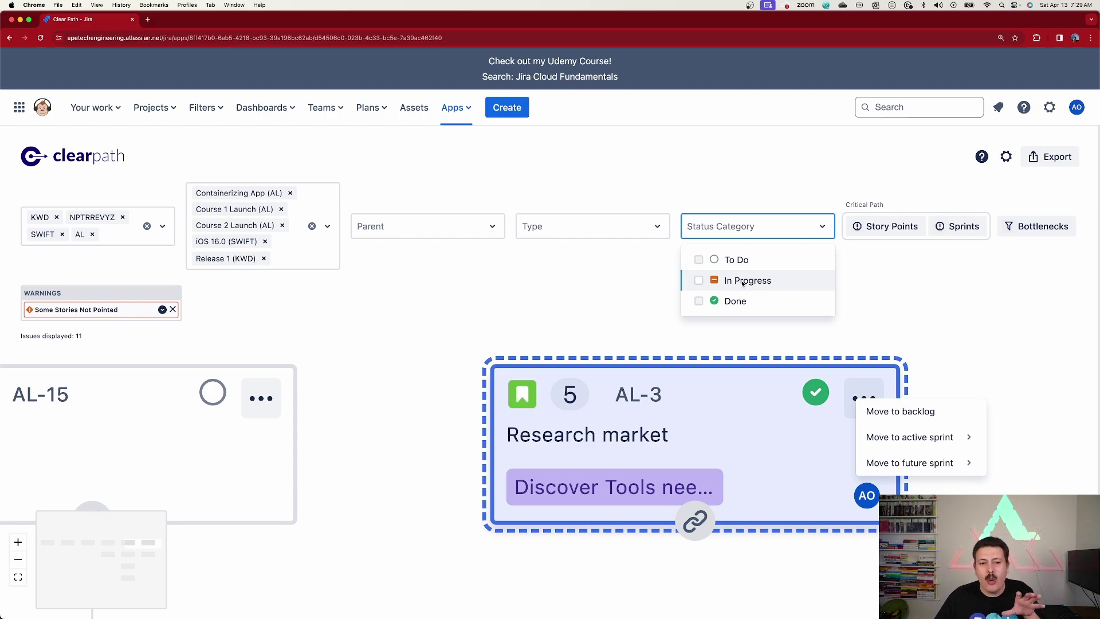
Step: Dismiss the status category list and zoom out to see more of the map
{"action": "scroll", "coordinate": [745, 435], "scroll_direction": "down", "scroll_amount": 3}
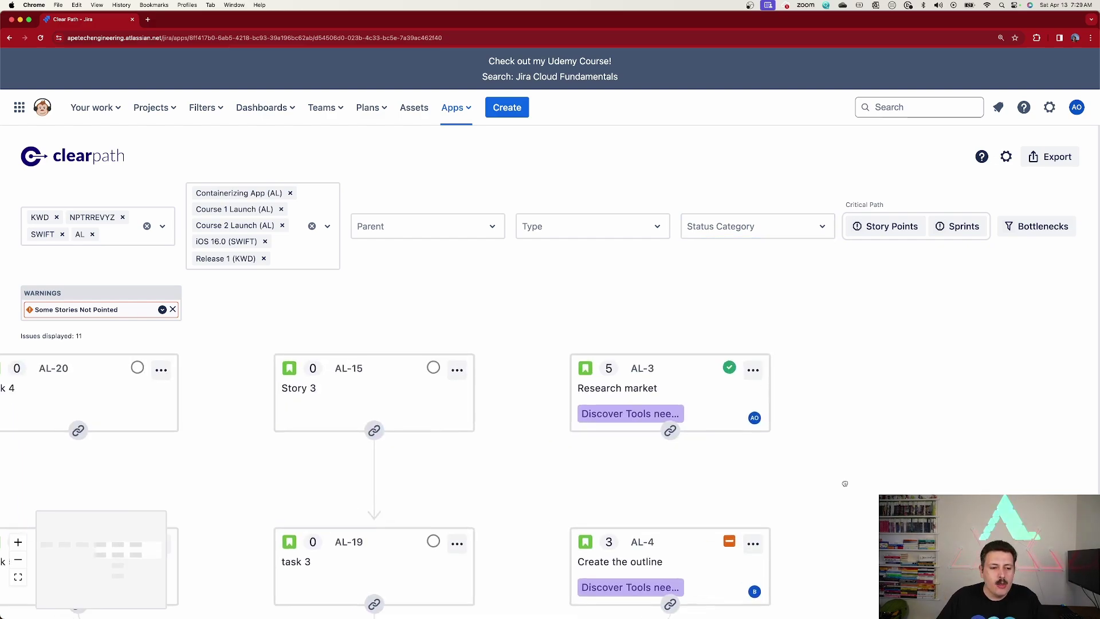
{"action": "left_click_drag", "start_coordinate": [783, 423], "coordinate": [890, 438]}
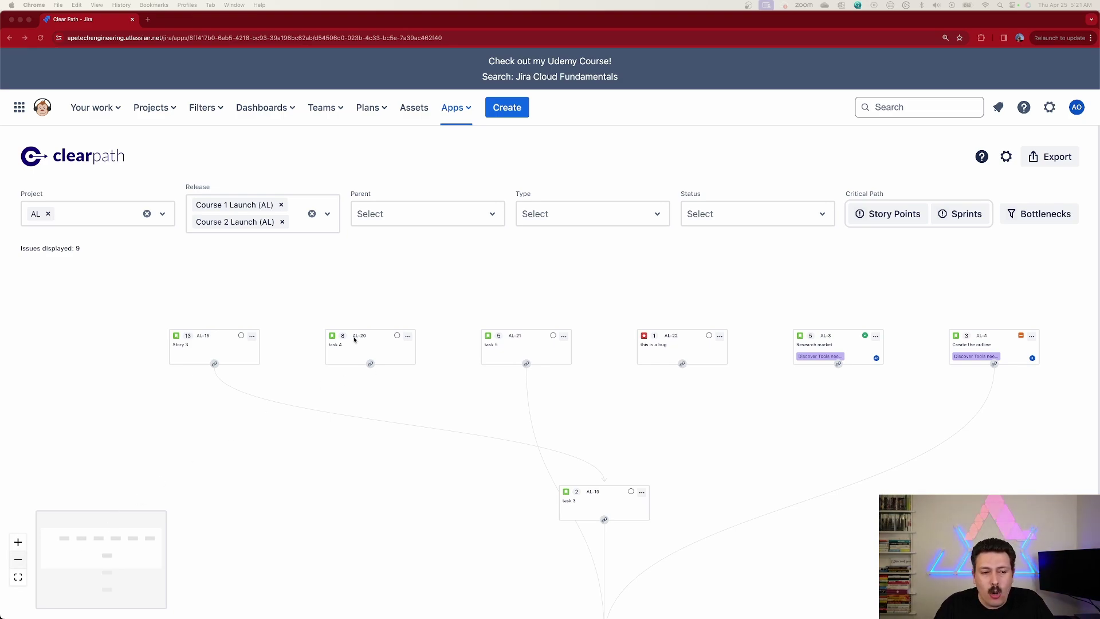
Step: Move AL-20 task 4 to the future sprint AL Sprint 3 under Allinpmprep
{"action": "left_click", "coordinate": [370, 344]}
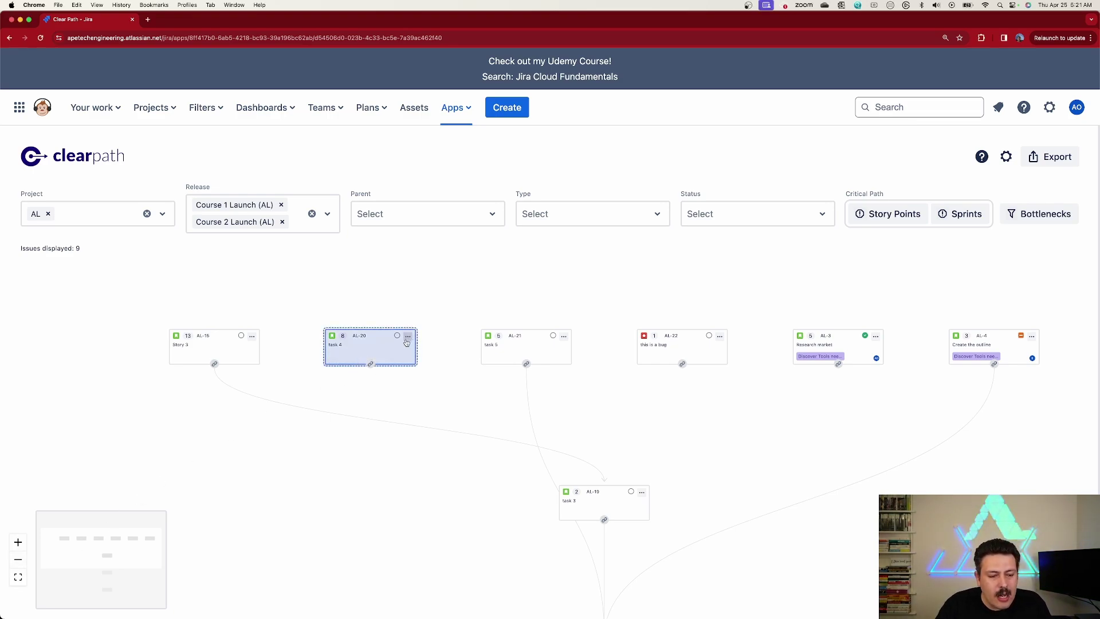
{"action": "scroll", "coordinate": [407, 342], "scroll_direction": "up", "scroll_amount": 5}
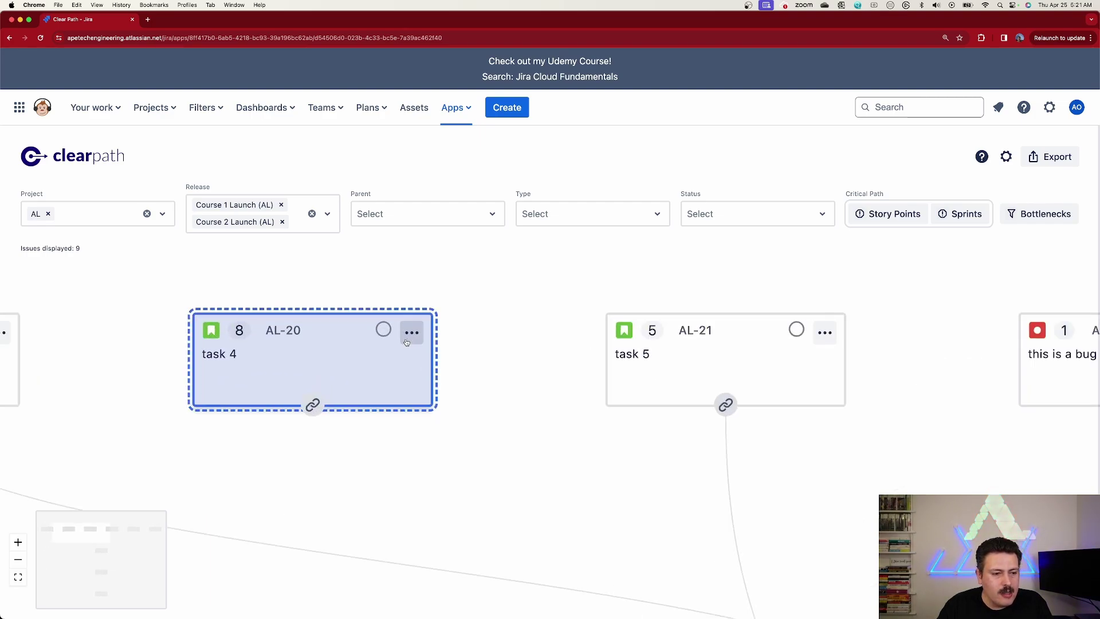
{"action": "left_click", "coordinate": [414, 334]}
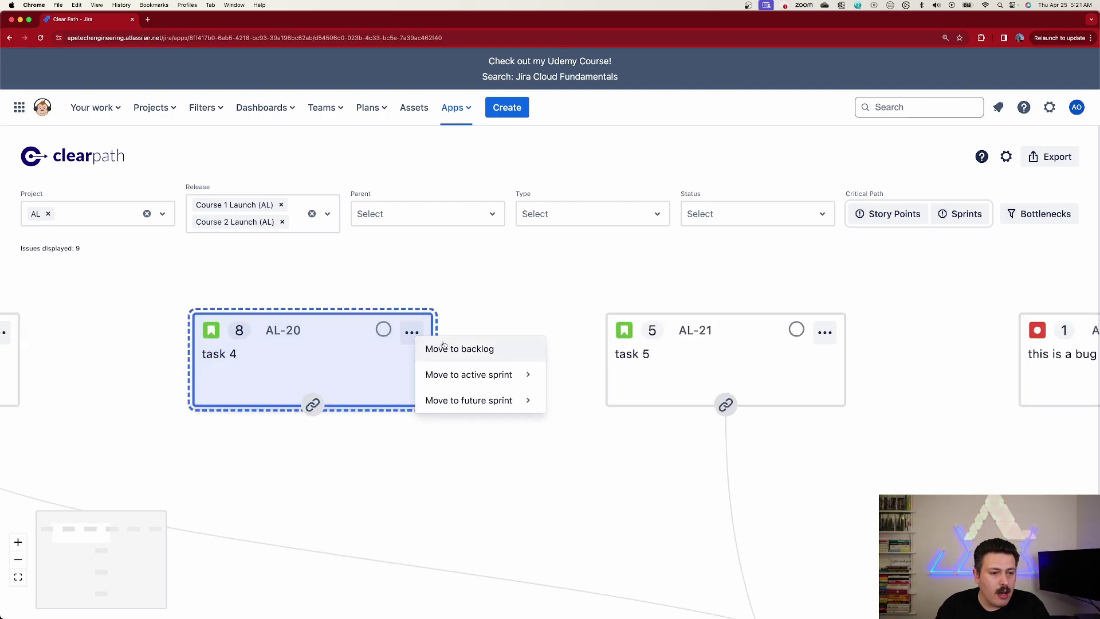
{"action": "mouse_move", "coordinate": [440, 388]}
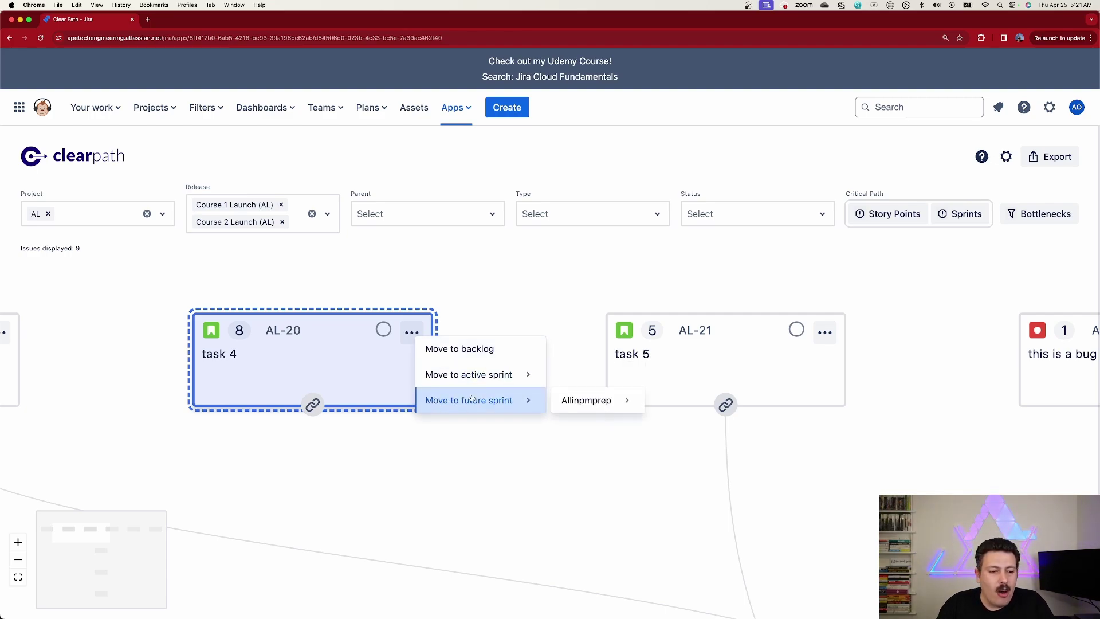
{"action": "mouse_move", "coordinate": [511, 383]}
{"action": "mouse_move", "coordinate": [593, 378]}
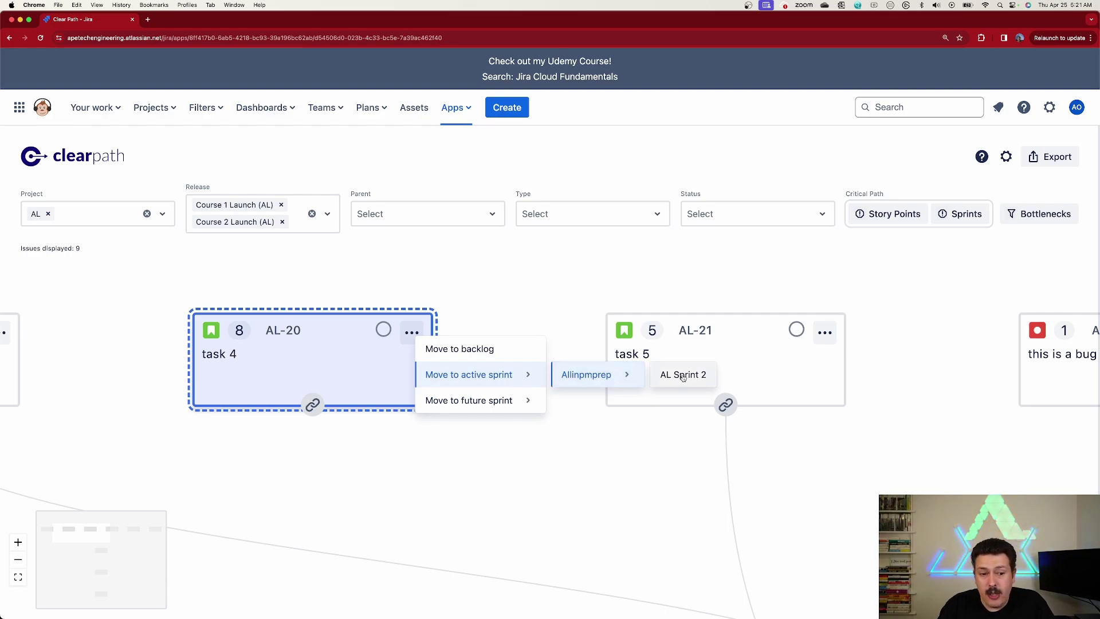
{"action": "mouse_move", "coordinate": [596, 401]}
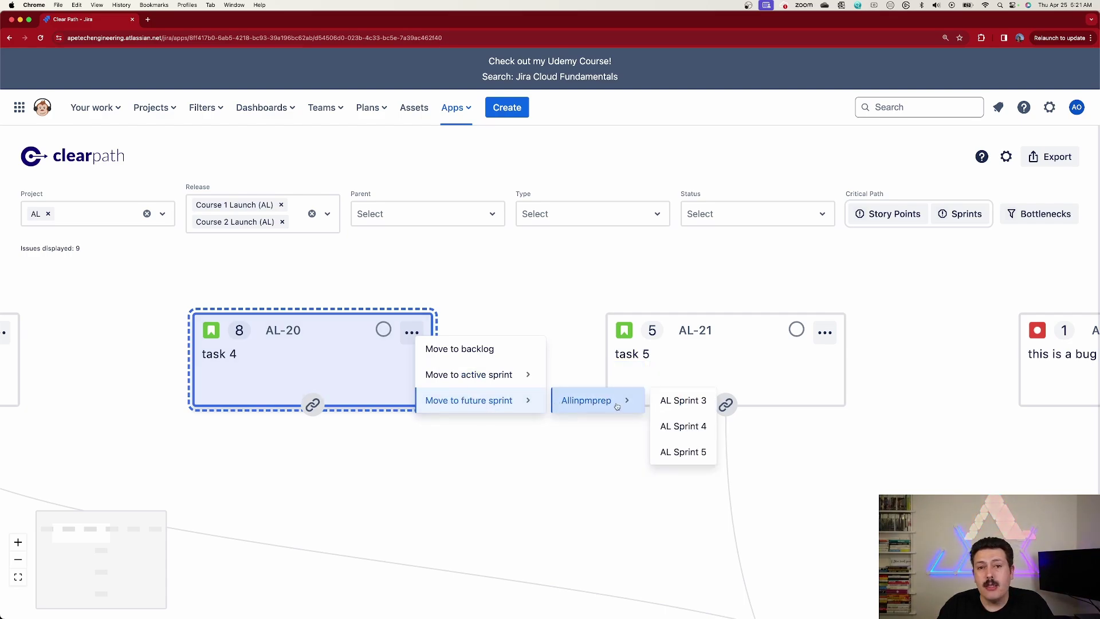
{"action": "left_click", "coordinate": [693, 403]}
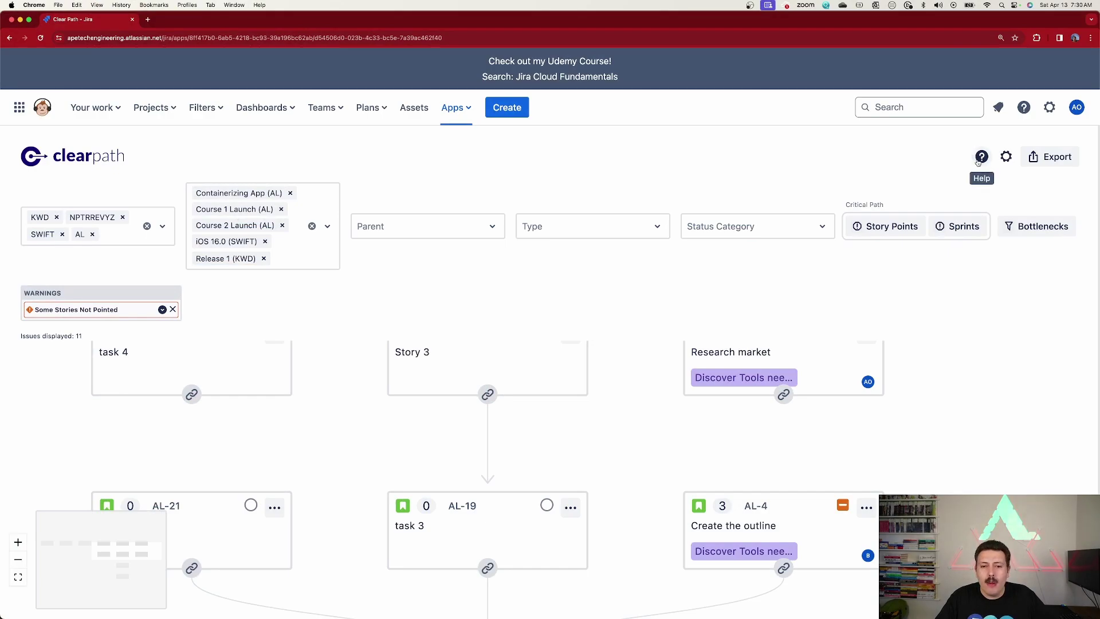
Step: Show the Clear Path Help panel with its video tutorial, contact, support ticket and review links
{"action": "left_click", "coordinate": [980, 157]}
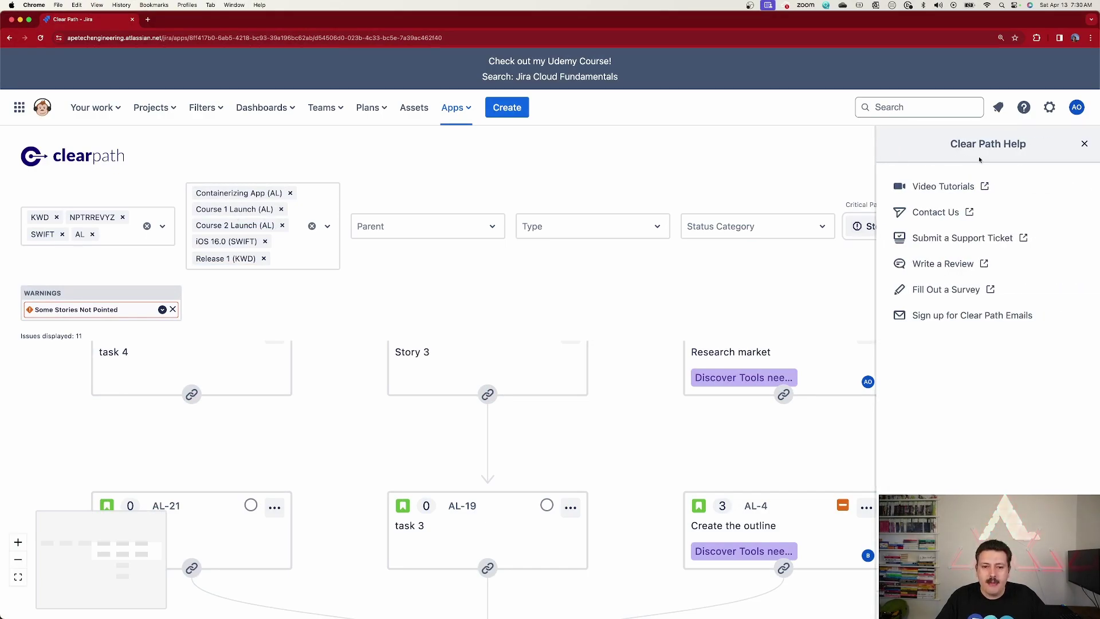